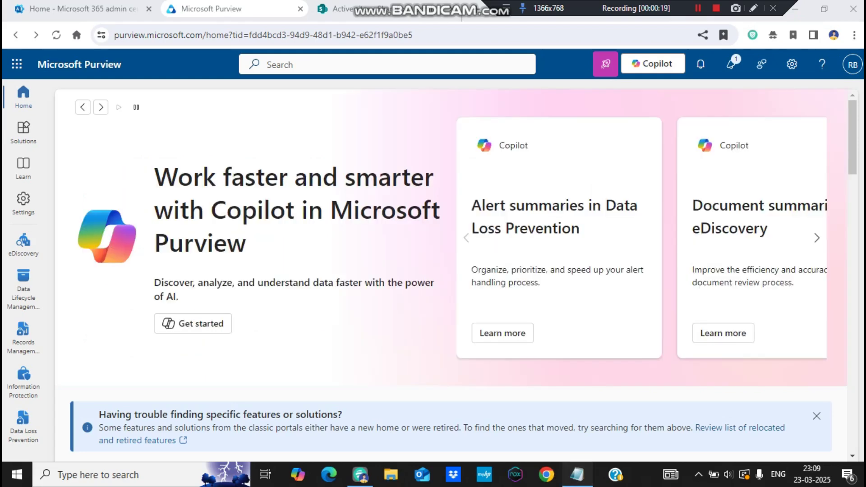
- Review the Notepad note comparing retention labels with retention policies
click(577, 474)
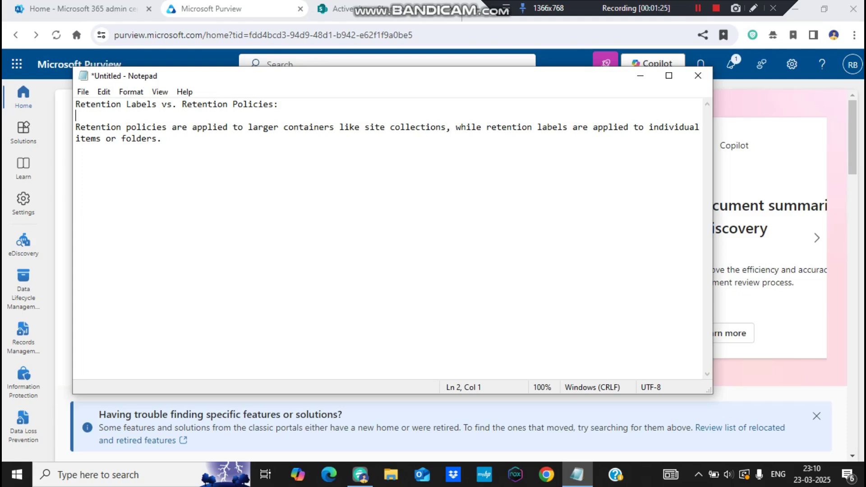
click(640, 75)
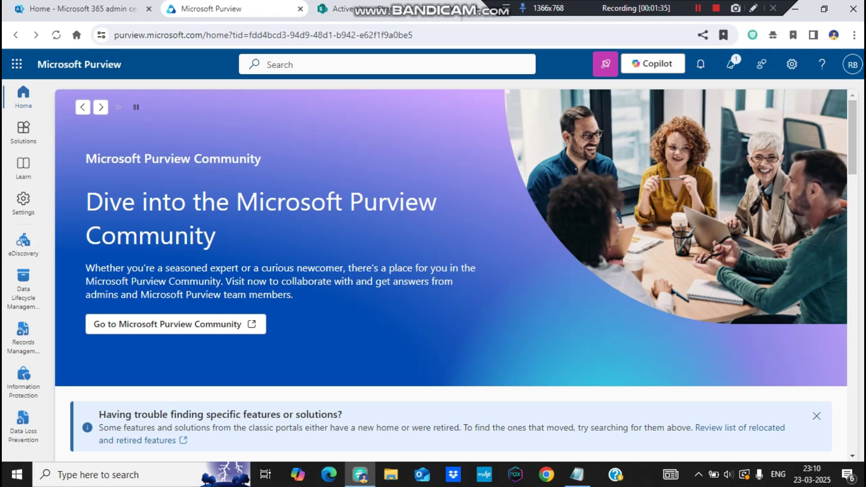
- From the Microsoft 365 admin center, go to the Purview compliance portal and show the retention labels in Data Lifecycle Management
click(68, 8)
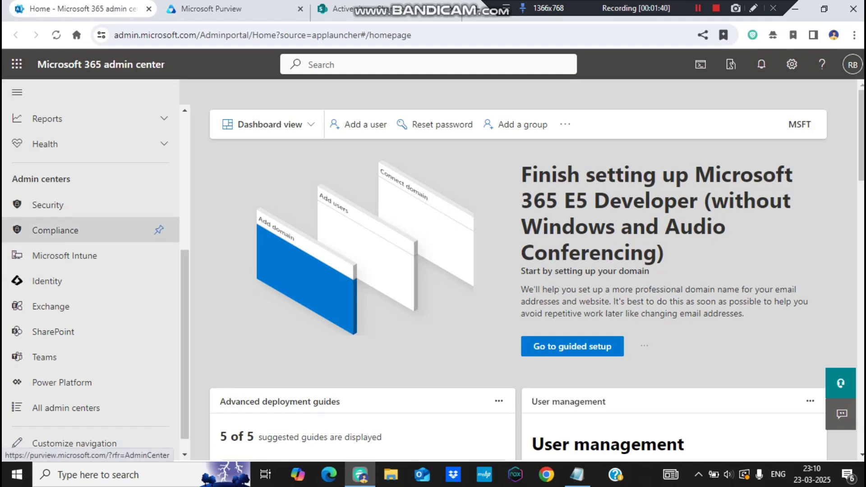
click(55, 230)
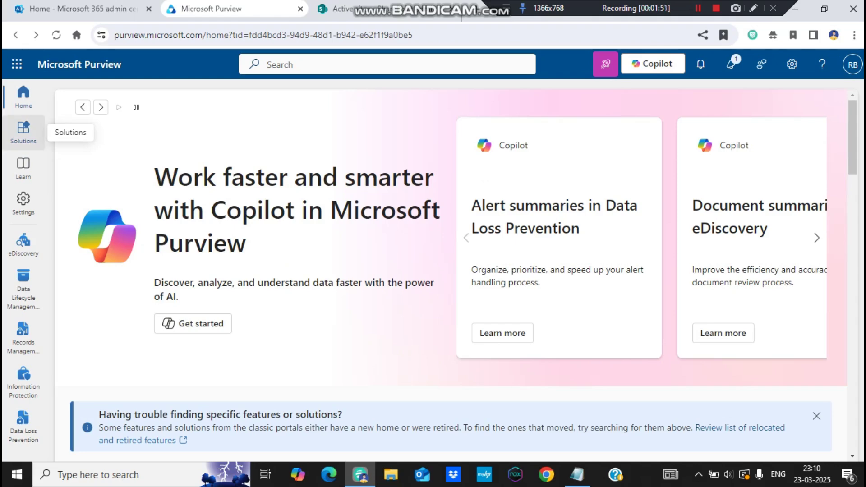
click(23, 131)
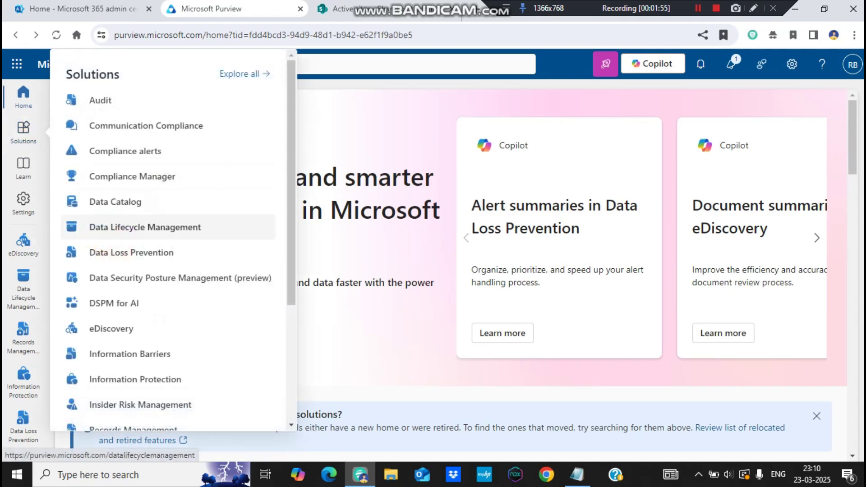
click(145, 226)
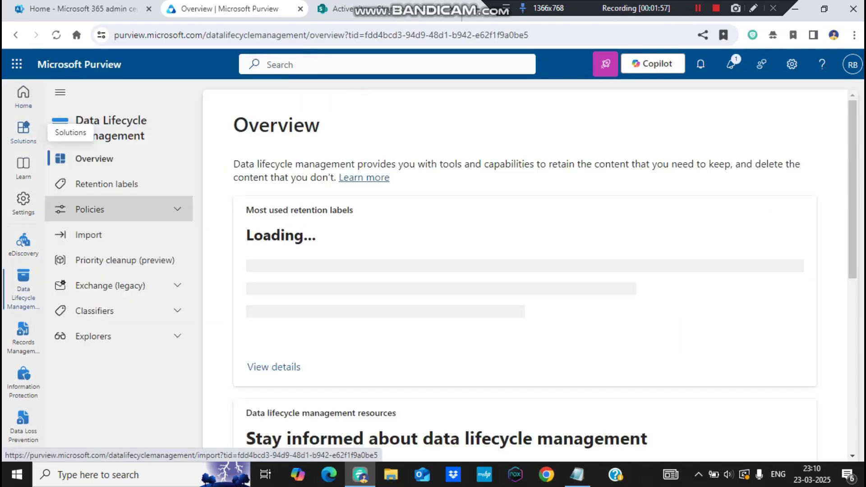
click(112, 209)
click(108, 183)
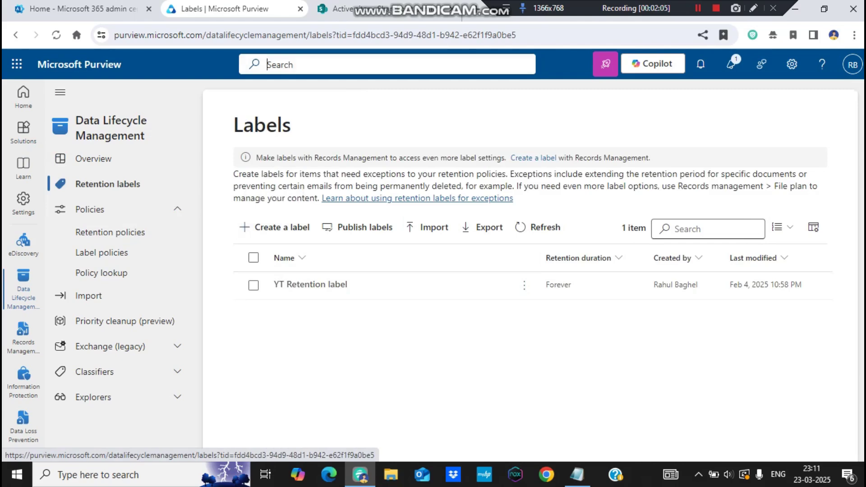
- Search Purview for "retention" and go to the Data Lifecycle Management retention labels page
click(366, 65)
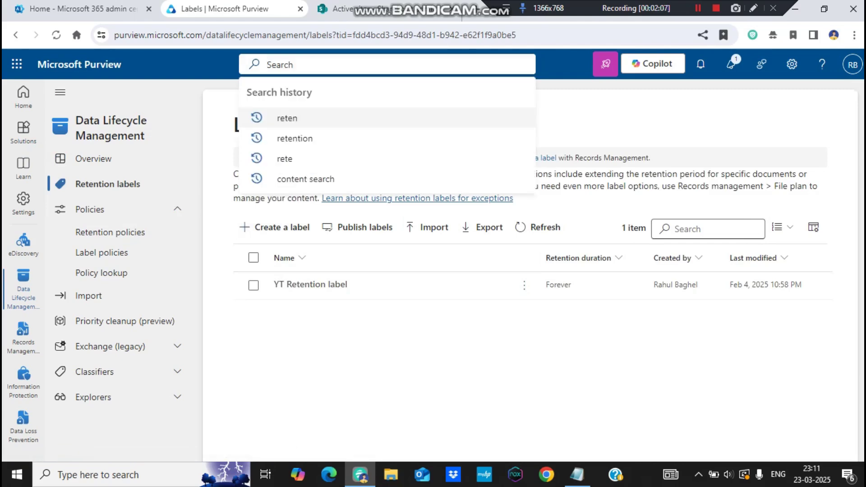
text(rete)
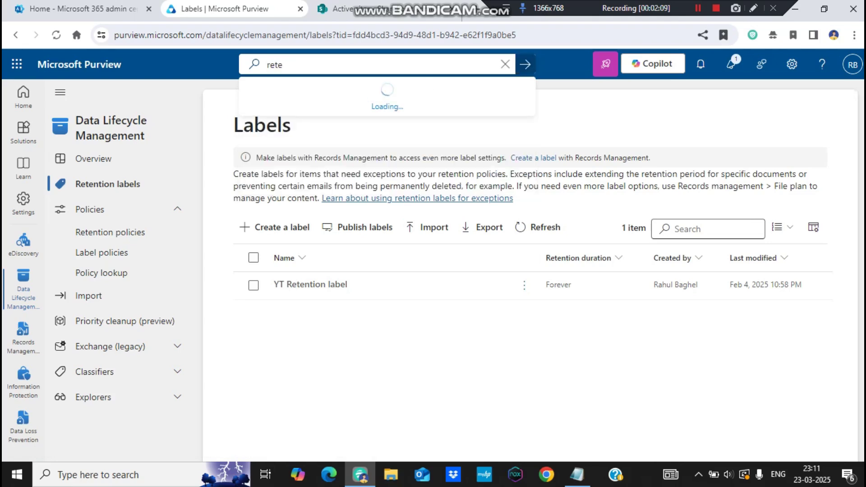
text(ntion)
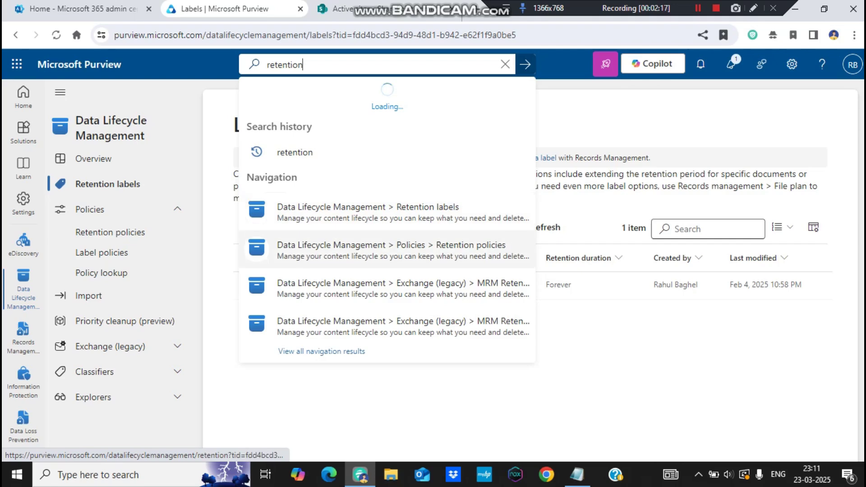
click(427, 223)
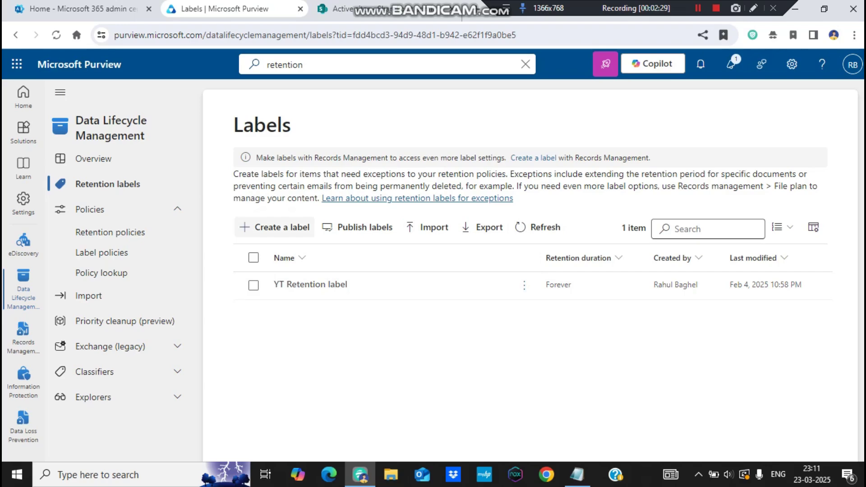
- Start a new retention label named SPO_Test_Label and continue to its label settings
click(274, 227)
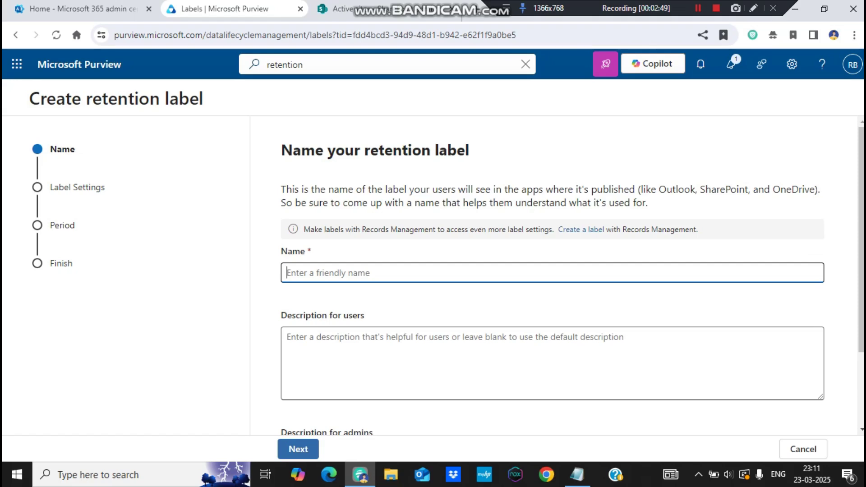
text(SPO)
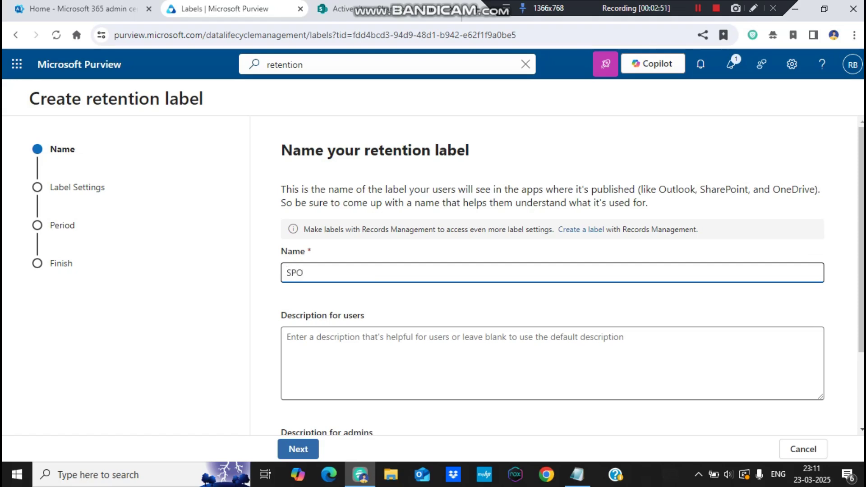
text(_Test_Label)
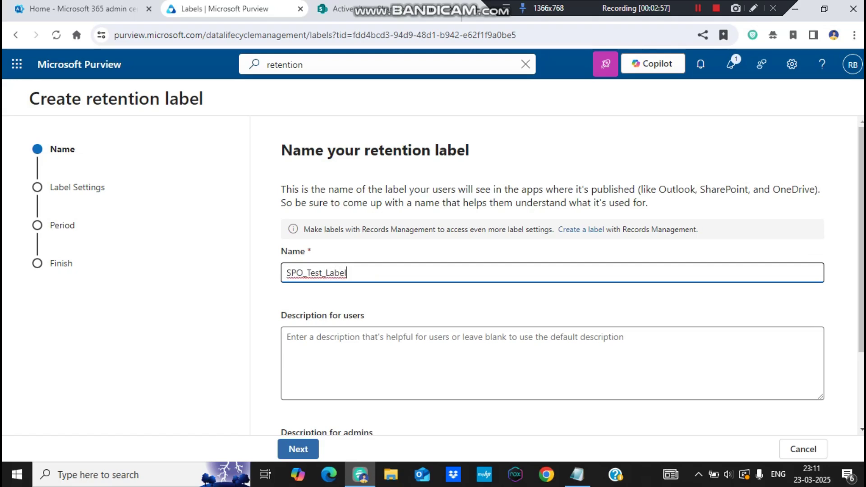
click(298, 449)
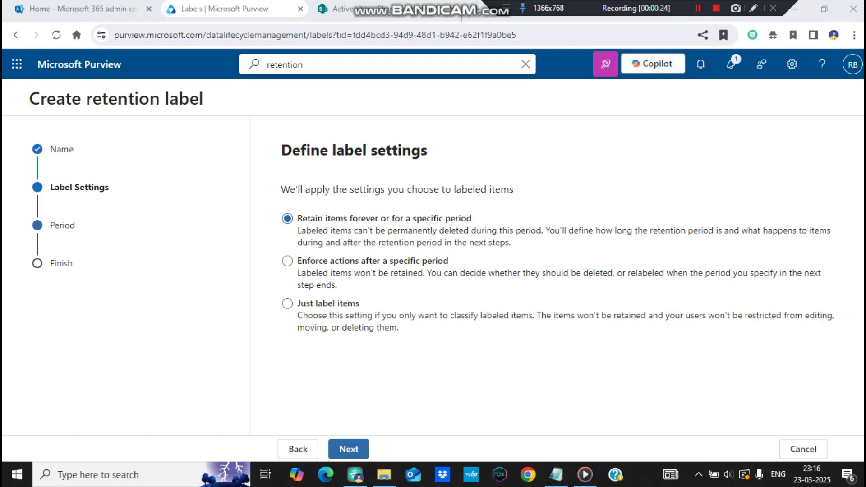
- Keep the setting that retains items for a specific period, with 7 years counted from when items were created
click(348, 449)
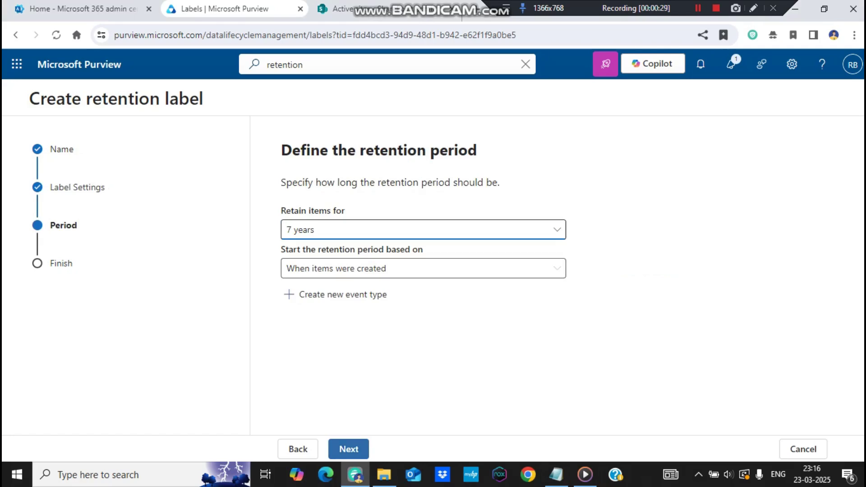
click(423, 229)
click(423, 230)
click(423, 268)
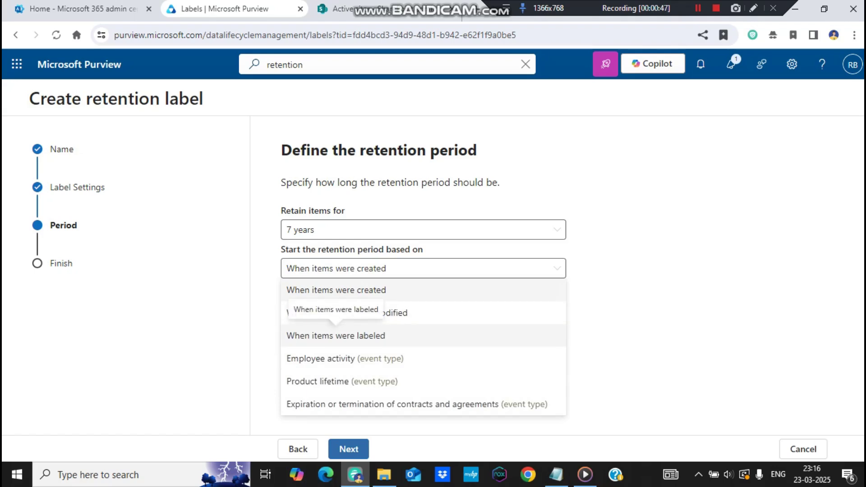
click(336, 290)
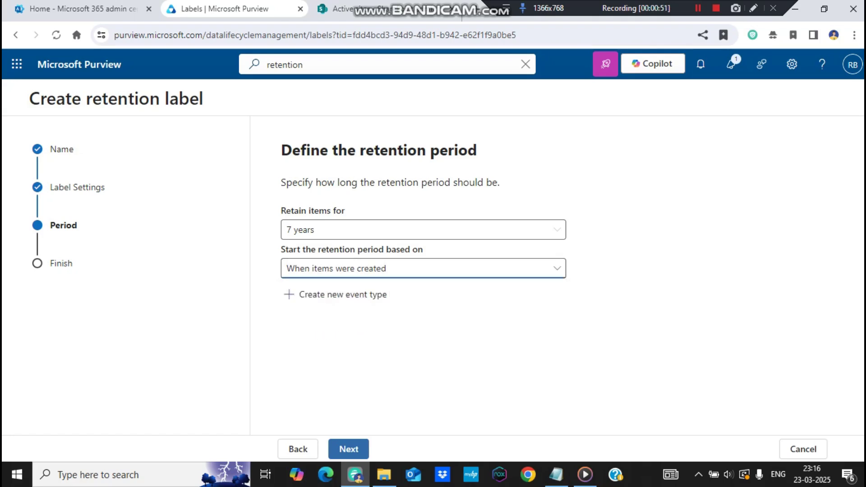
click(348, 449)
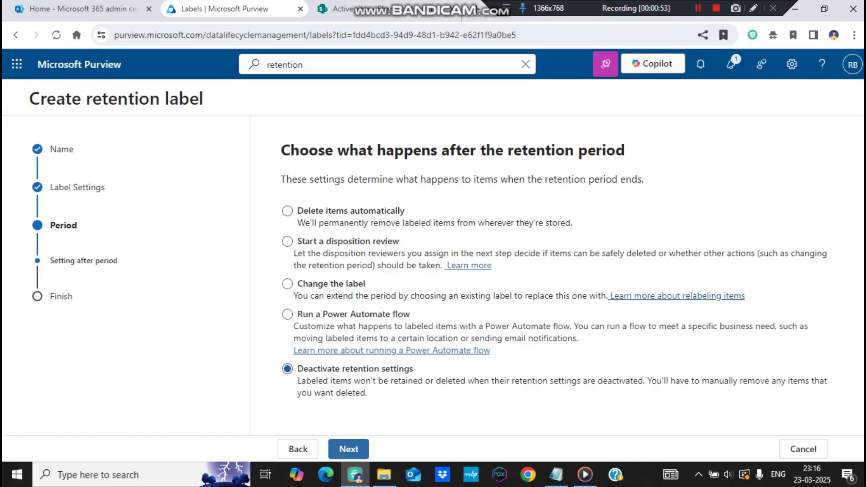
- Try the end-of-retention options in turn, including disposition review, changing the label, running a Power Automate flow and deactivating retention settings
click(287, 211)
click(288, 242)
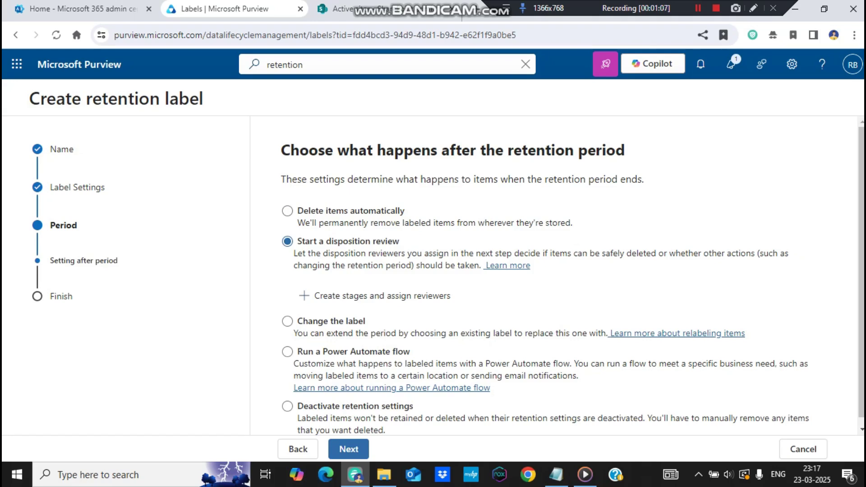
click(287, 321)
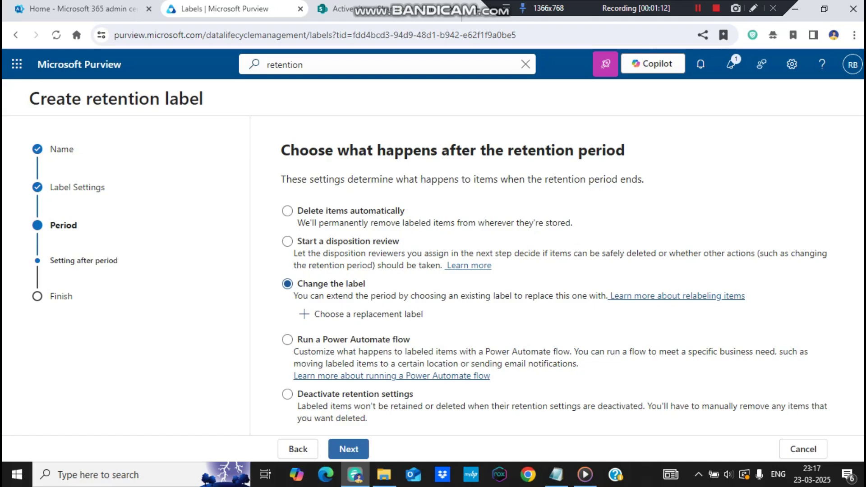
click(288, 340)
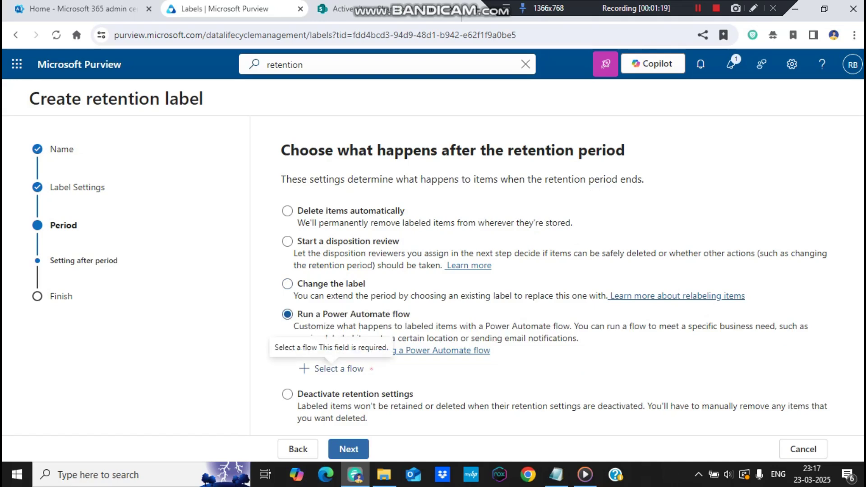
click(338, 369)
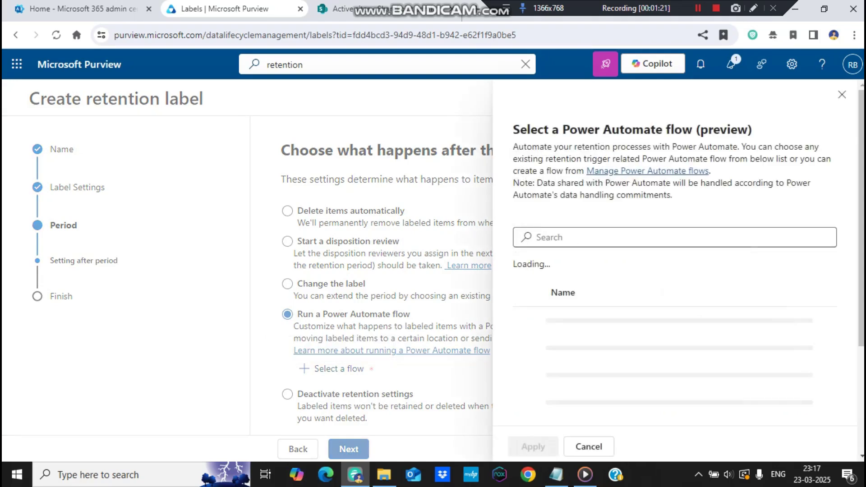
click(589, 446)
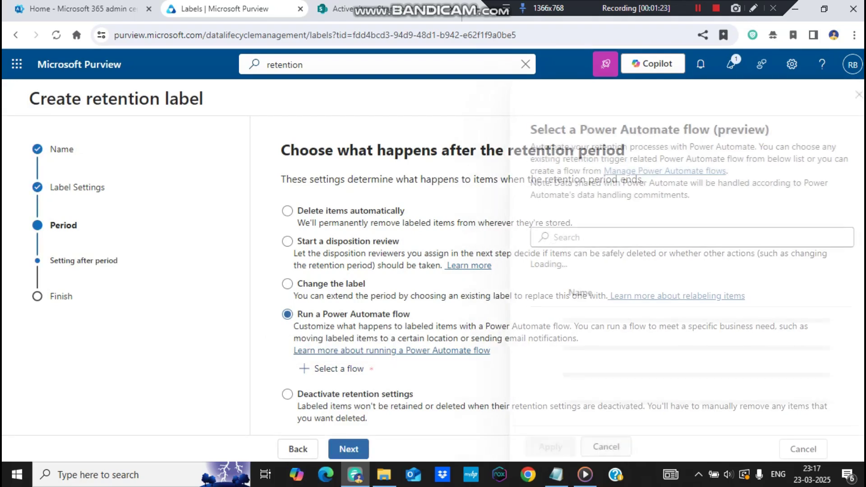
click(287, 394)
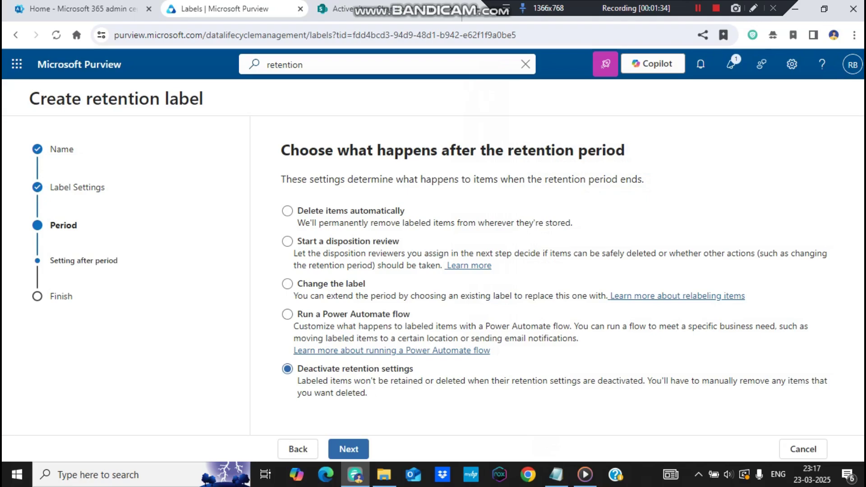
- Set labeled items to be deleted automatically after the retention period and create the label
click(287, 211)
click(348, 449)
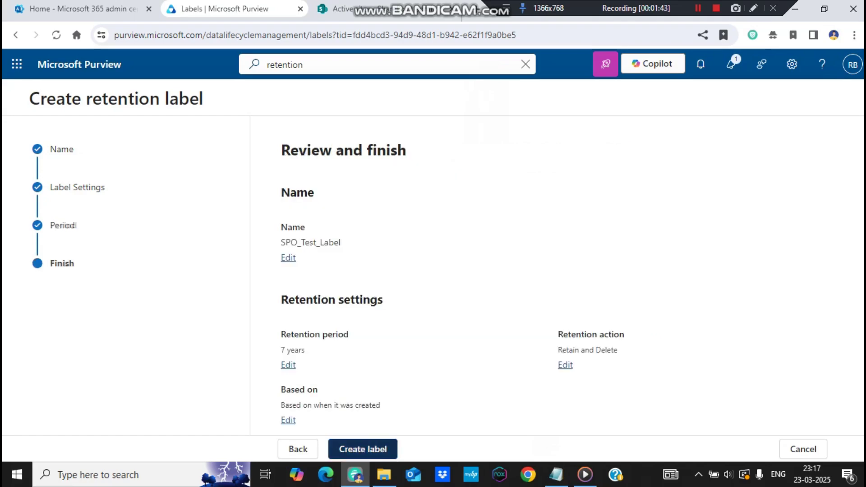
click(363, 448)
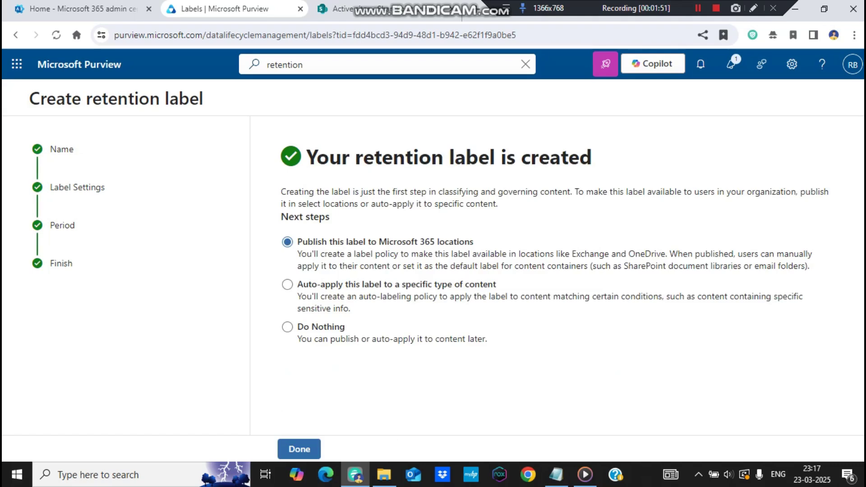
- Finish the label creation, leave the label publishing setup, and return to the retention labels list
click(299, 448)
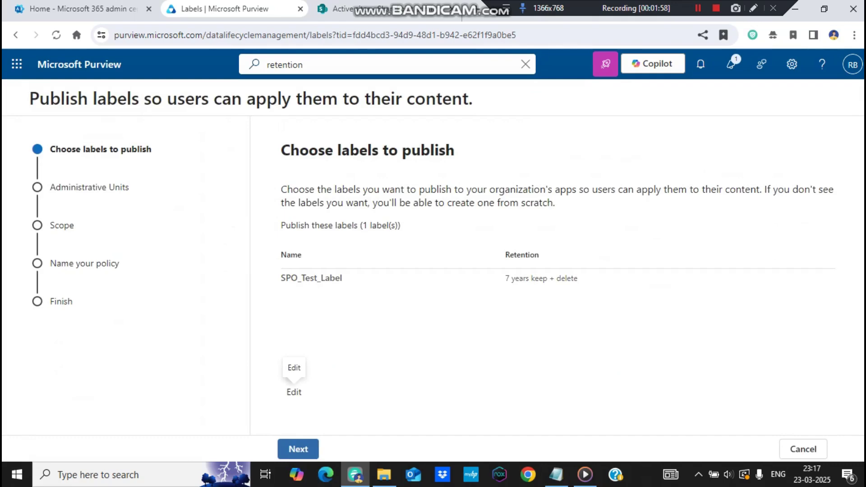
click(16, 35)
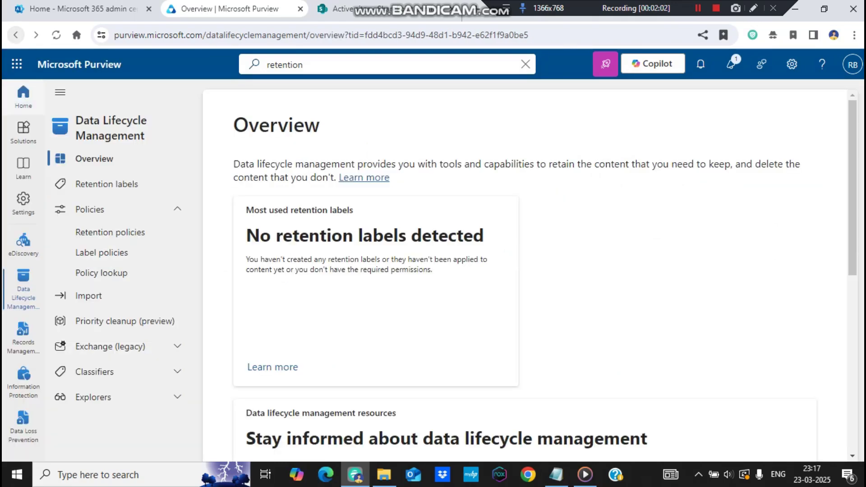
click(102, 252)
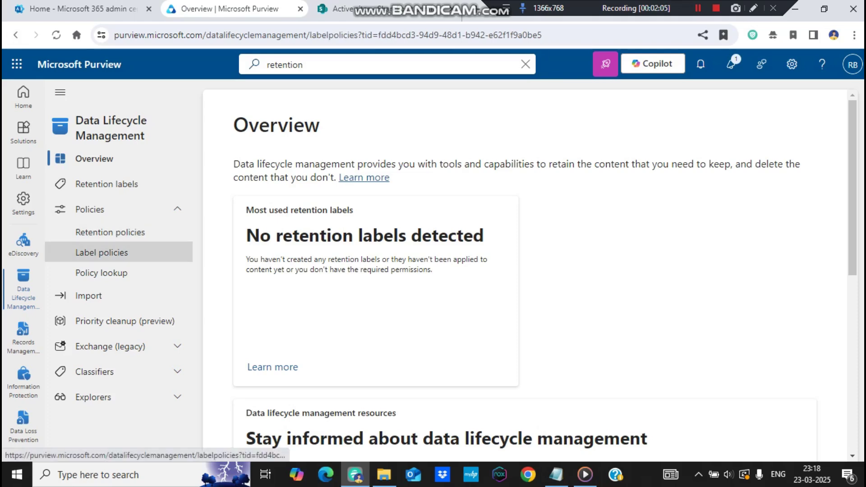
click(107, 184)
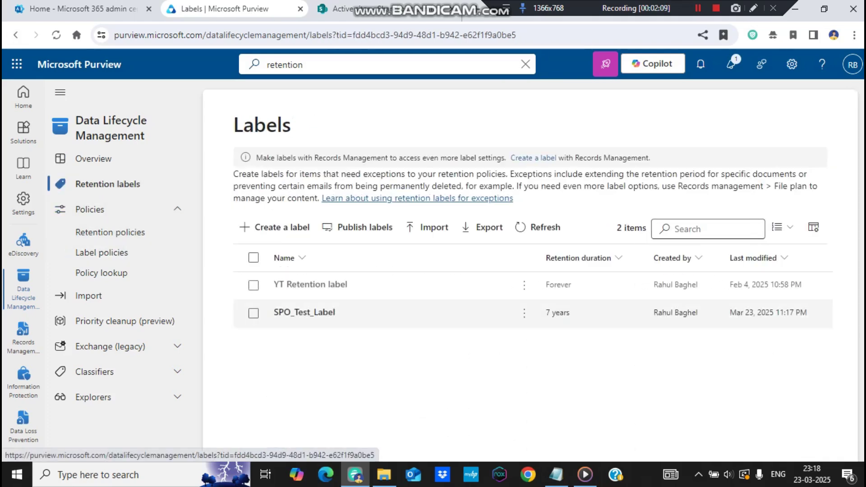
- Open SPO_Test_Label for editing, review its name, label settings and retention period, and return to the retention labels list without changes
click(524, 312)
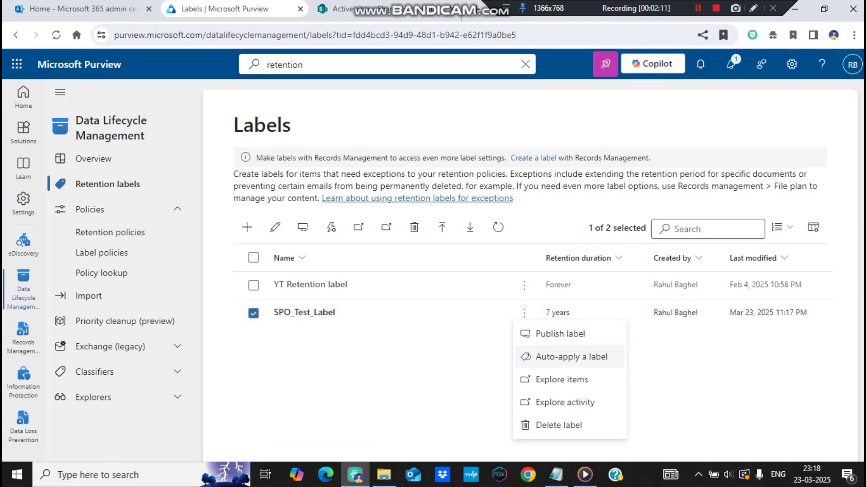
click(275, 226)
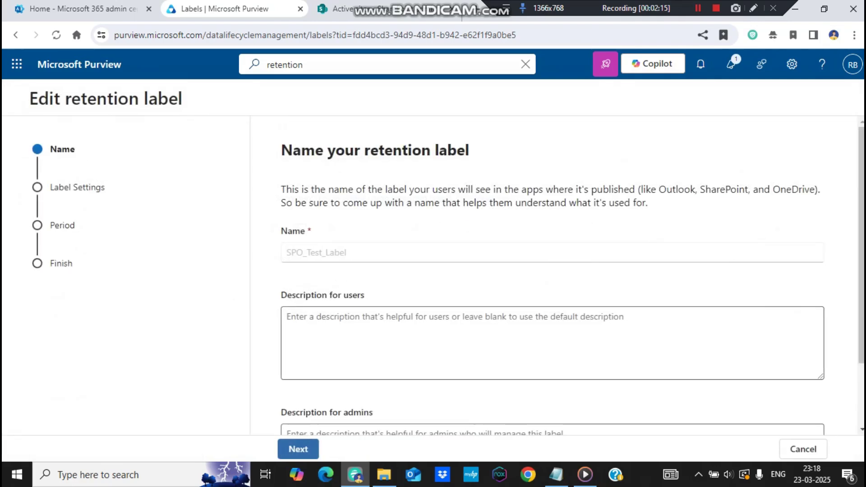
click(298, 449)
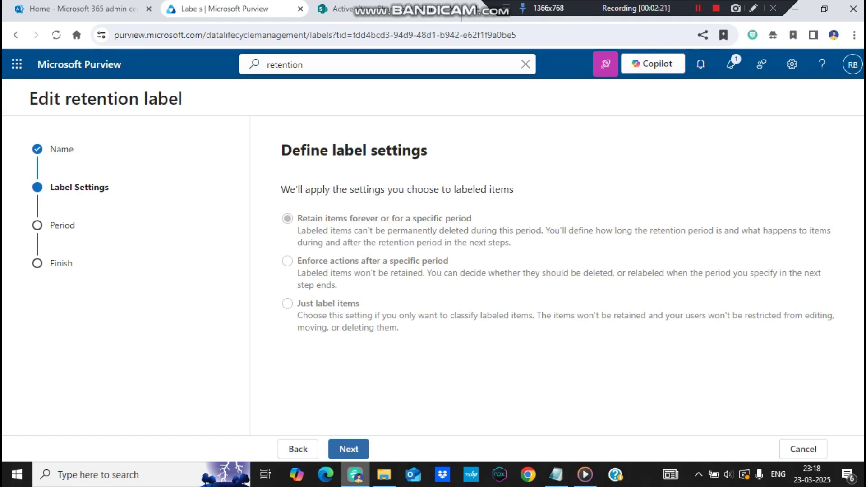
click(349, 448)
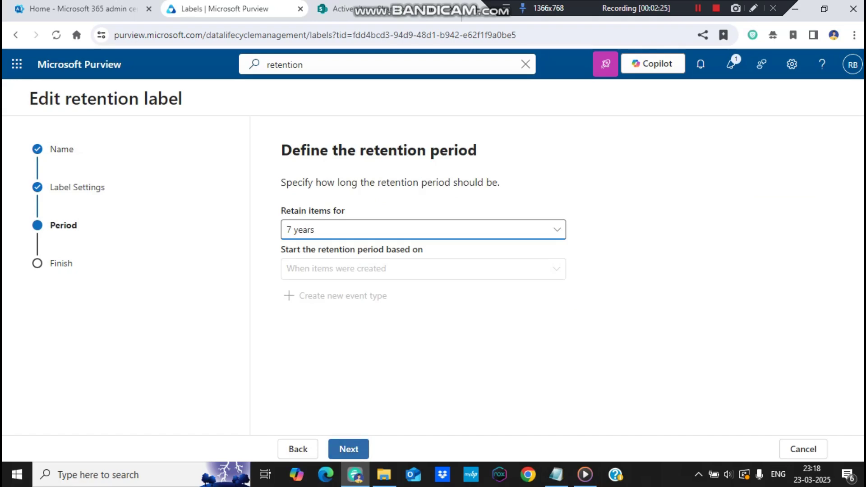
click(298, 448)
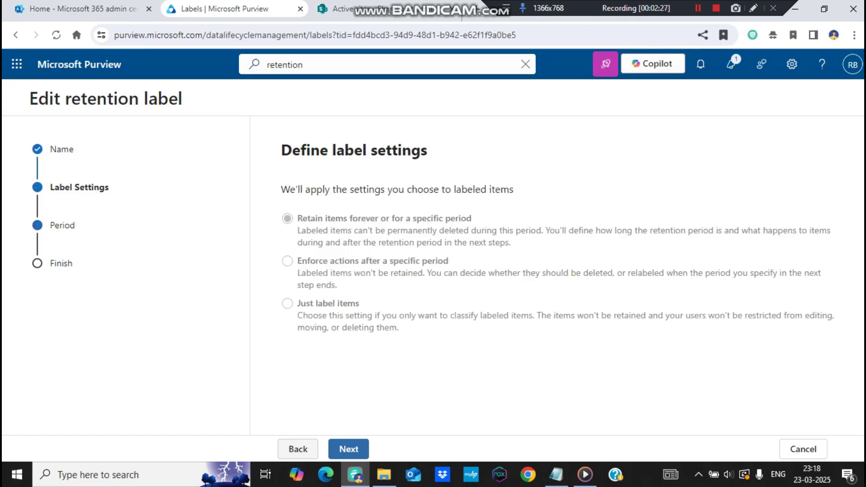
click(297, 448)
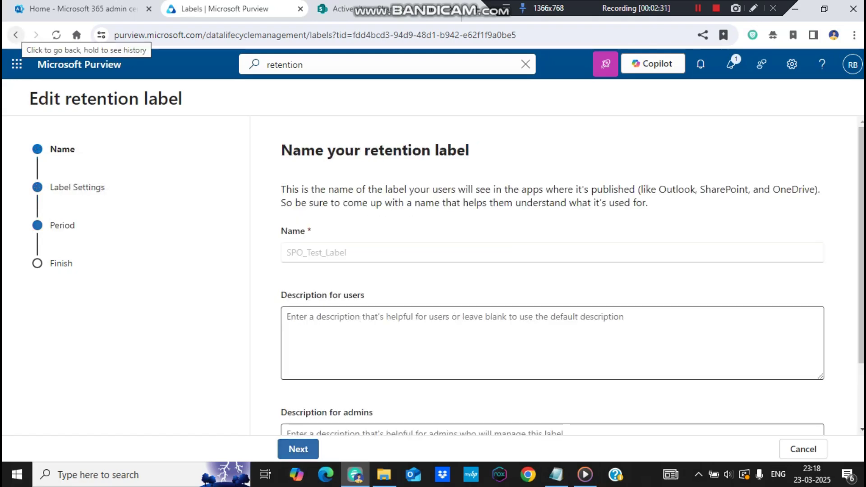
click(16, 36)
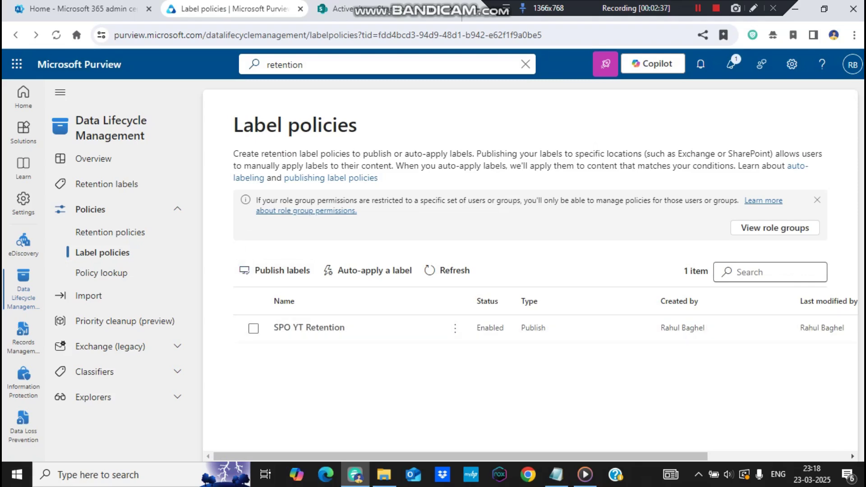
click(107, 183)
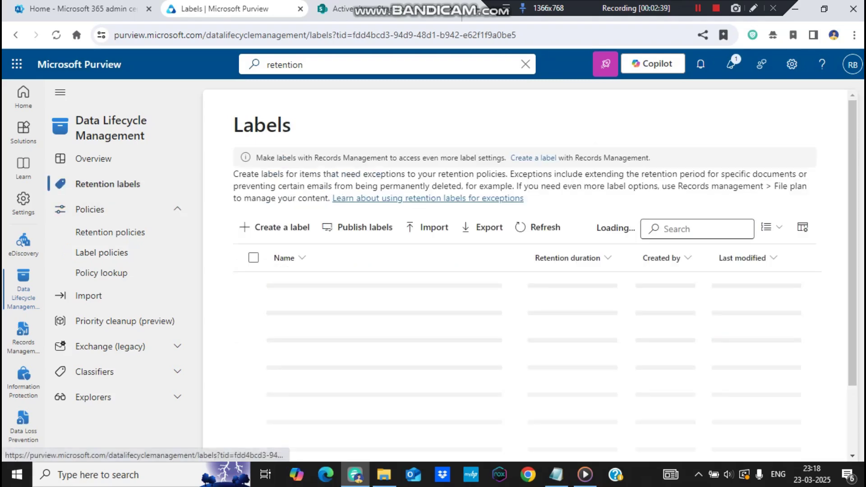
- Start a trial label named Test that enforces actions after 7 years from item creation, and review its end-of-period options
click(273, 227)
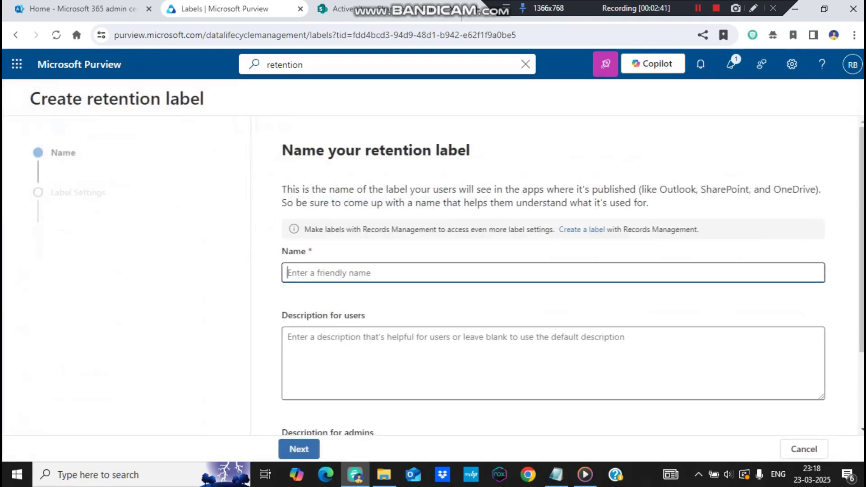
text(Test)
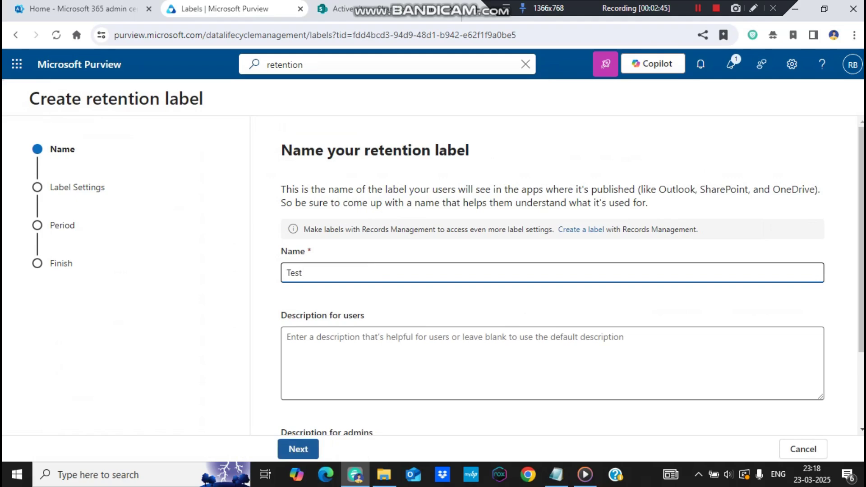
click(298, 448)
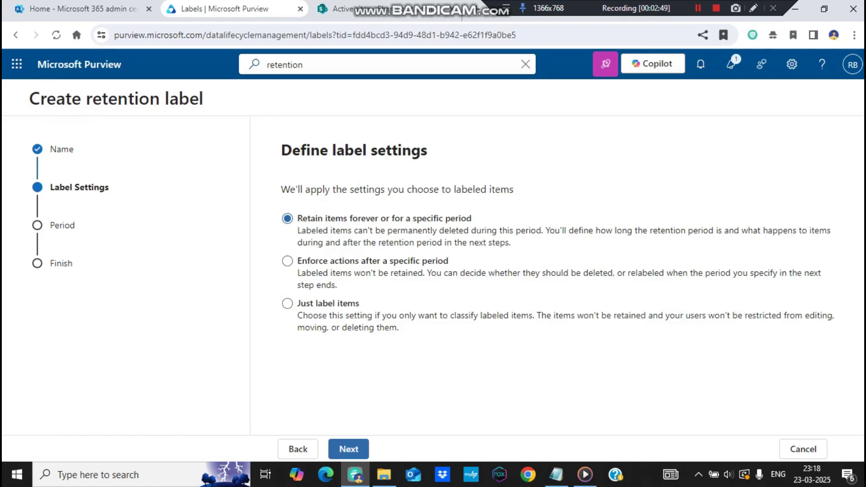
click(287, 261)
click(349, 448)
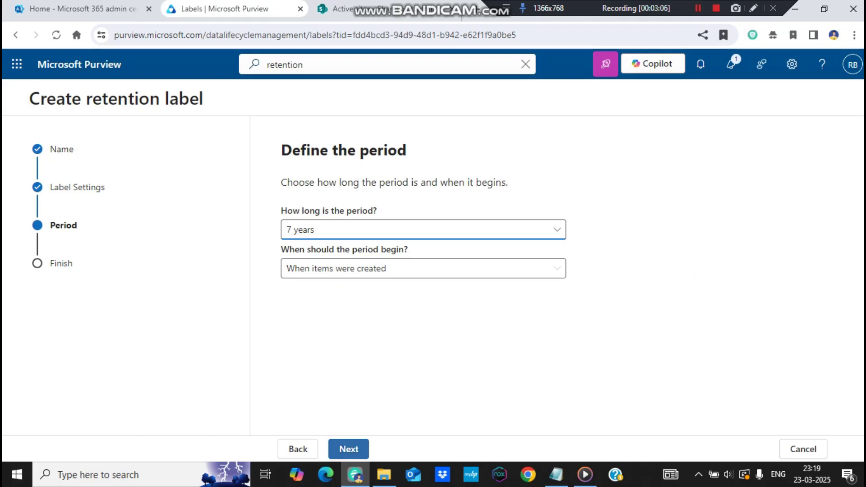
click(423, 268)
click(336, 290)
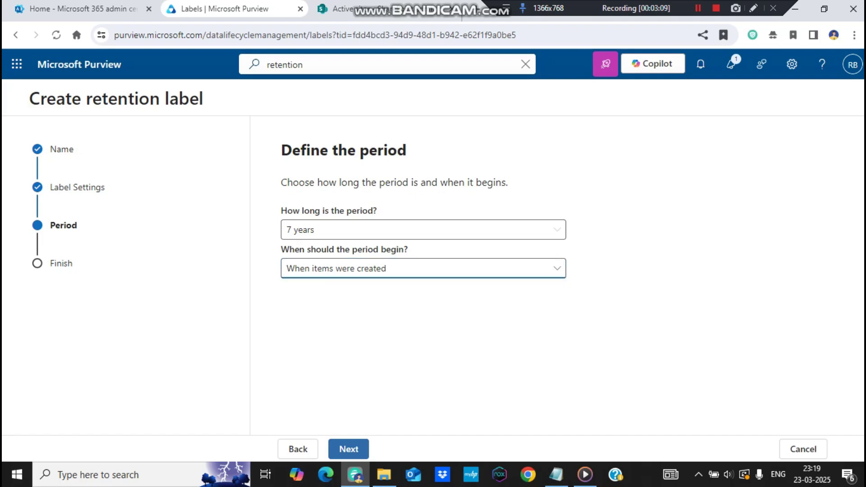
click(348, 449)
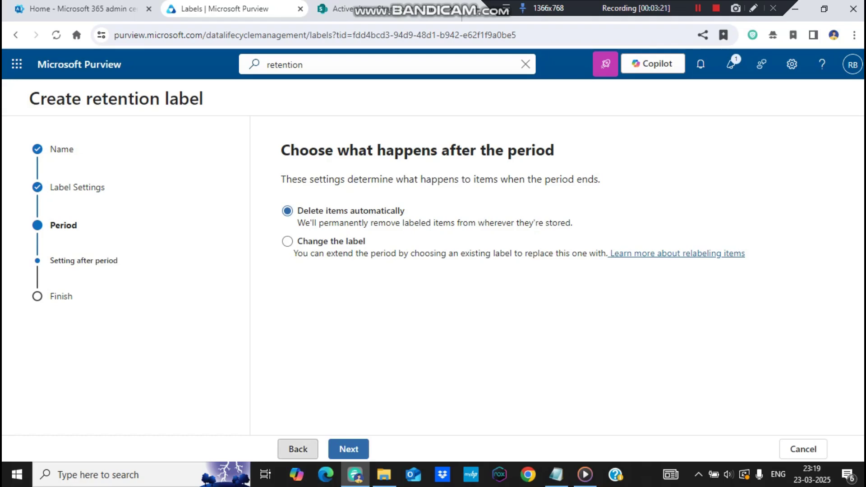
- Switch the trial label to retaining items for a specific period, review its end-of-retention options, and abandon the label
click(297, 449)
click(297, 449)
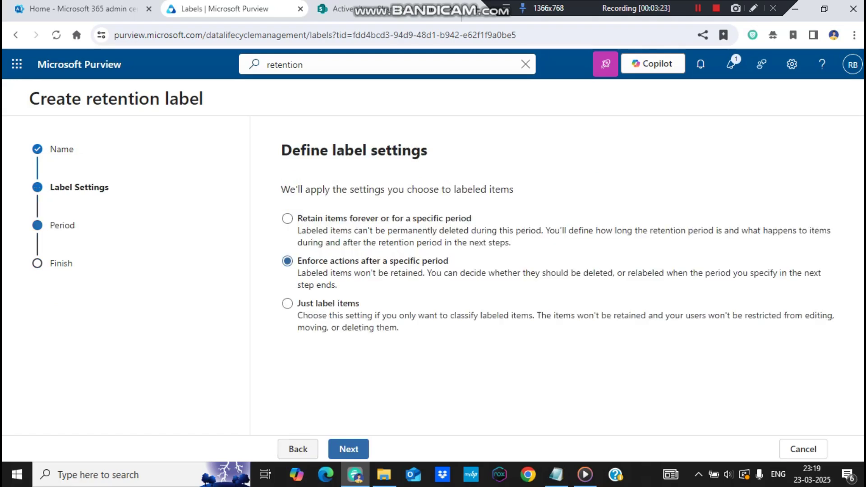
click(287, 218)
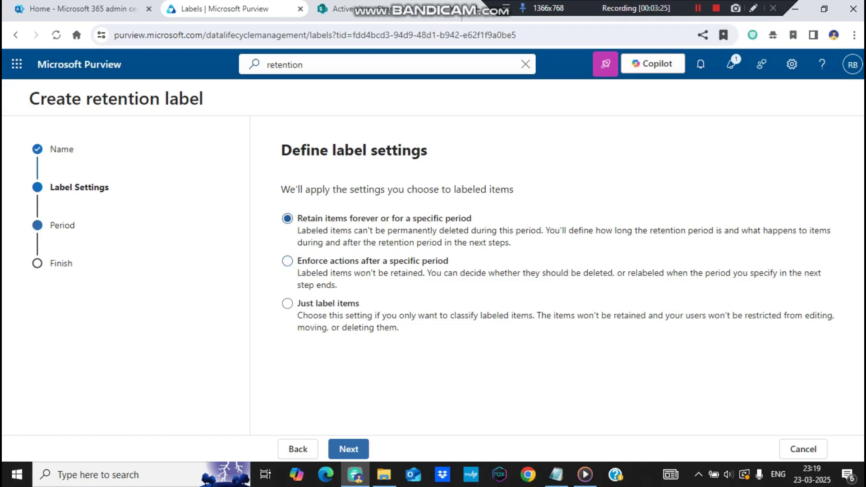
click(349, 448)
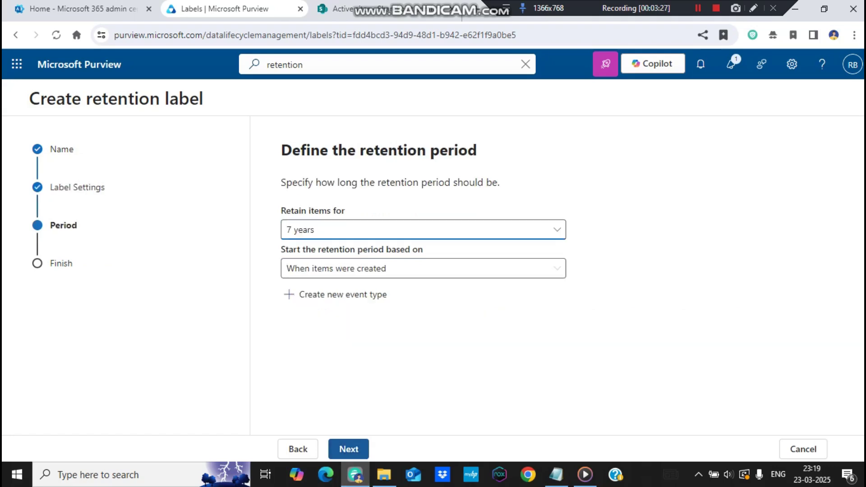
click(349, 449)
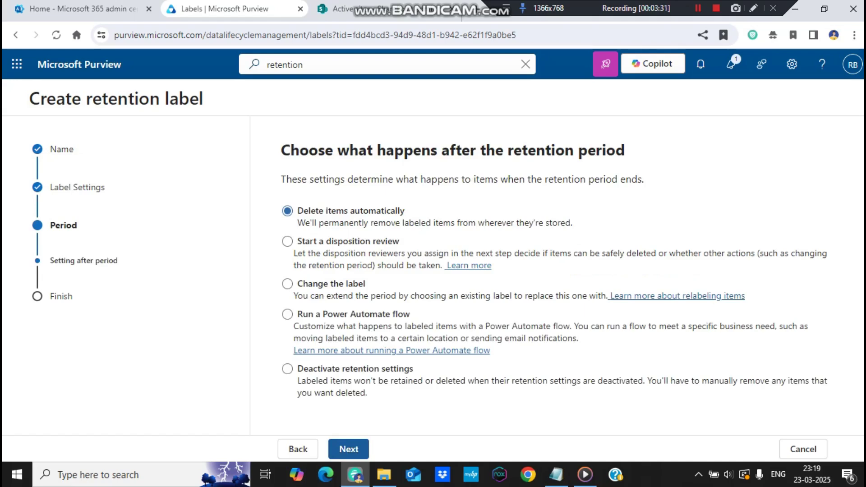
click(298, 449)
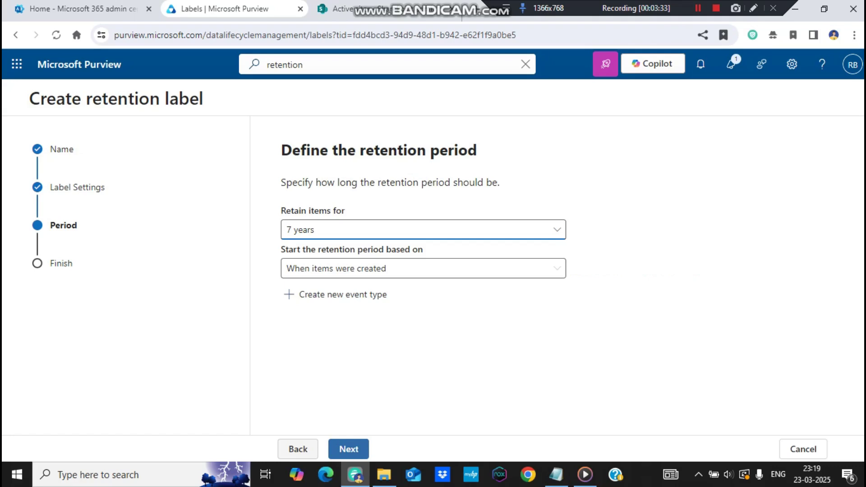
click(298, 448)
click(297, 448)
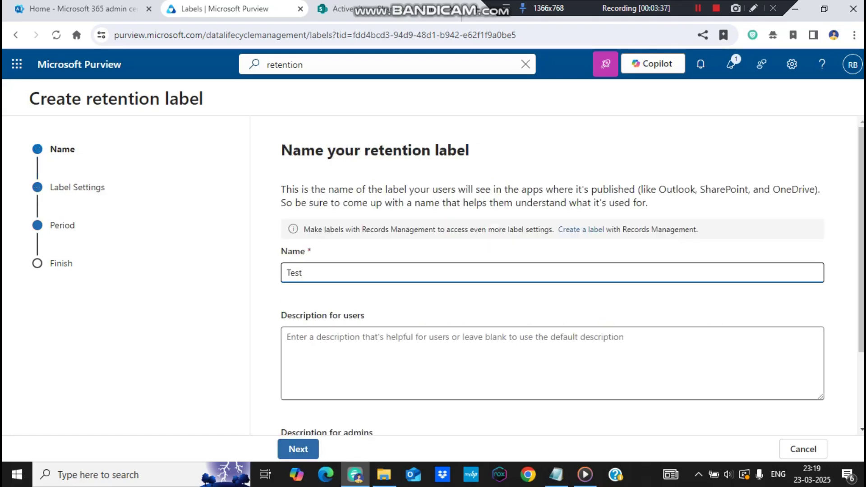
click(16, 34)
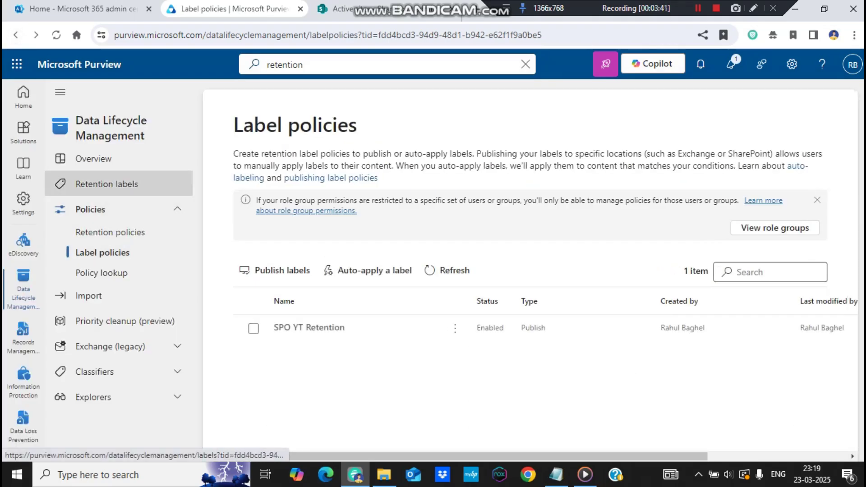
click(107, 184)
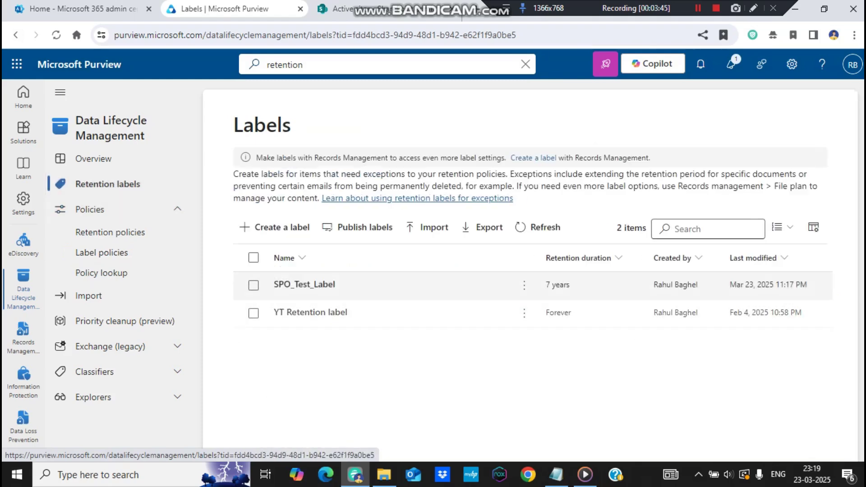
- Review the details of SPO_Test_Label, including its retention duration and action, and clear its selection in the list
click(304, 284)
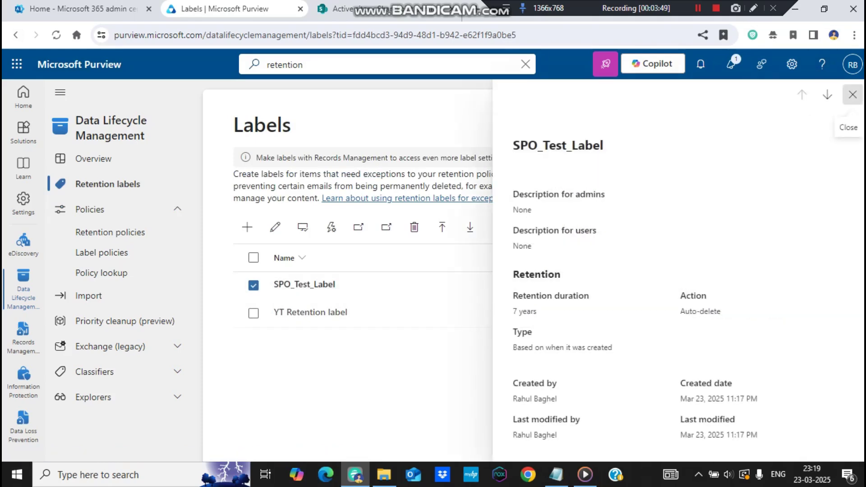
click(852, 95)
click(253, 285)
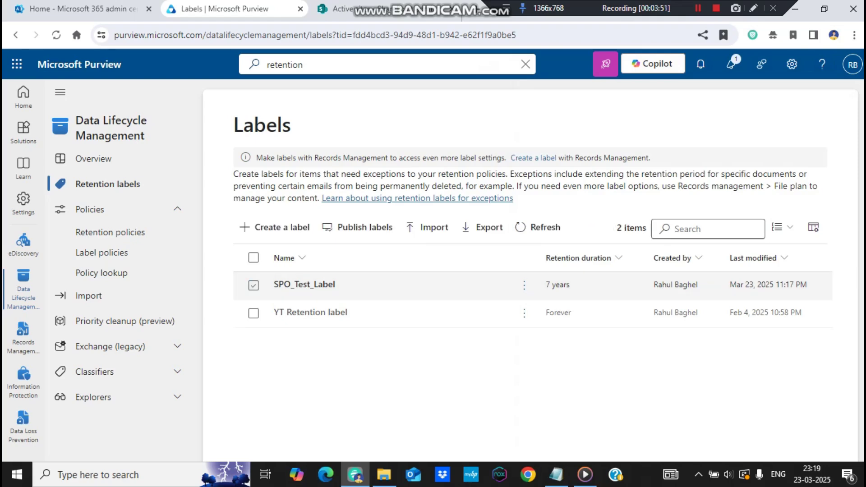
- Start publishing labels and add SPO_Test_Label as the label to publish
click(357, 227)
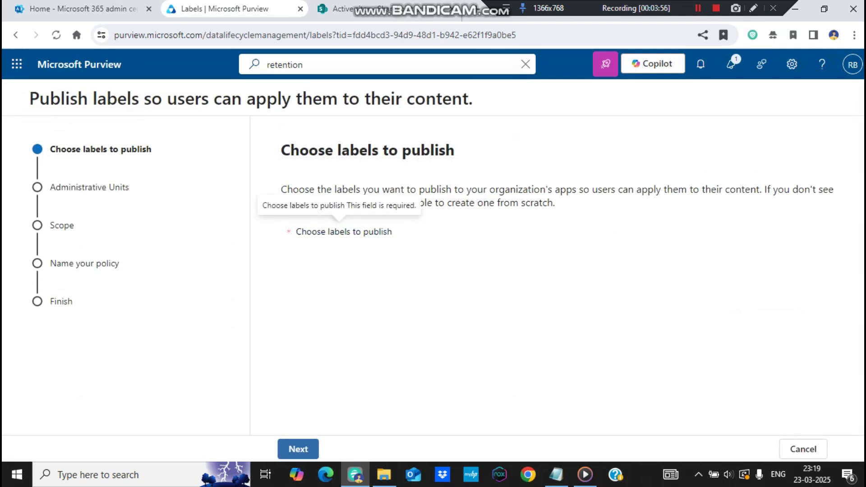
click(343, 232)
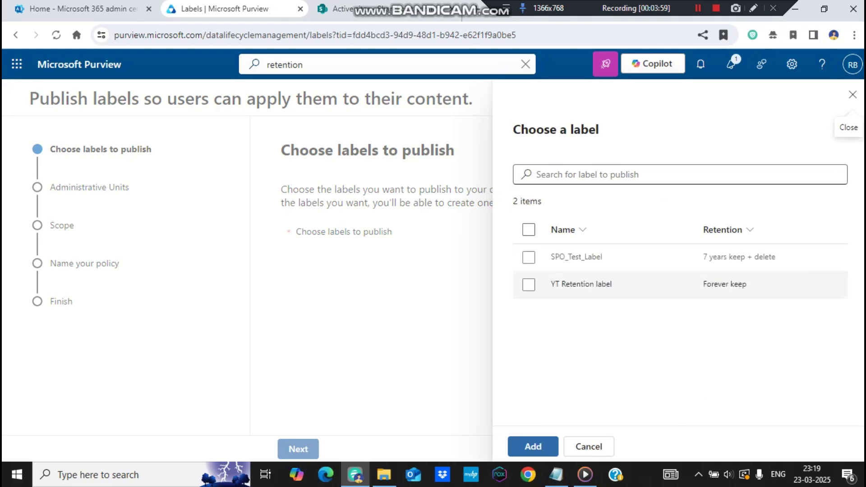
click(528, 258)
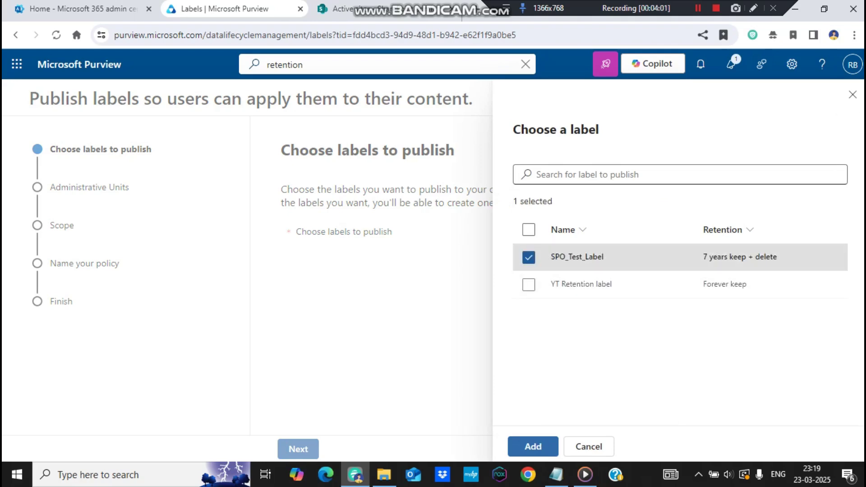
click(533, 446)
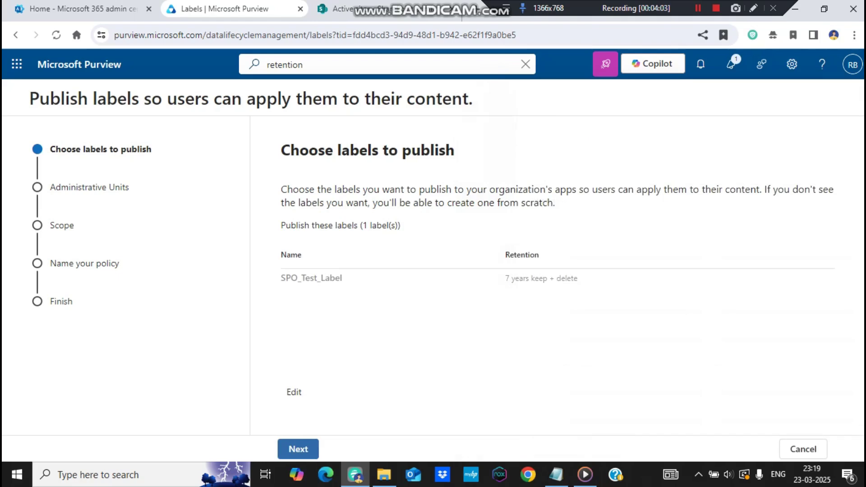
click(298, 448)
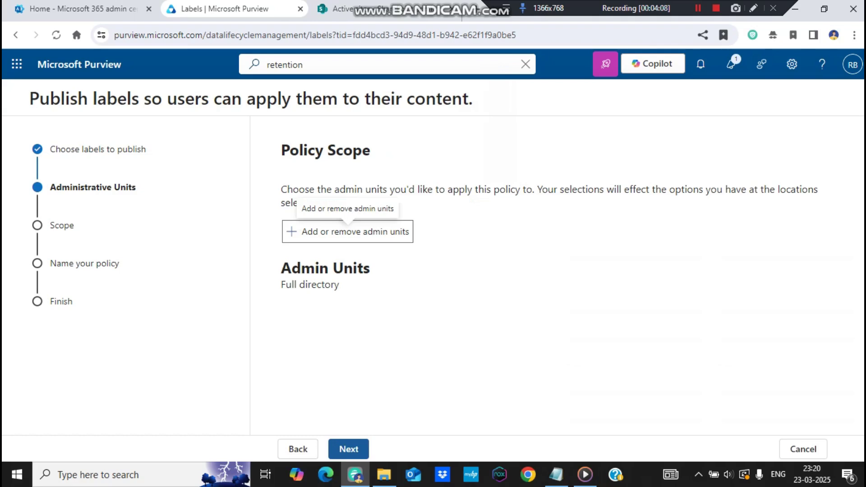
- Keep the full directory as the admin unit scope and make the label policy static
click(348, 449)
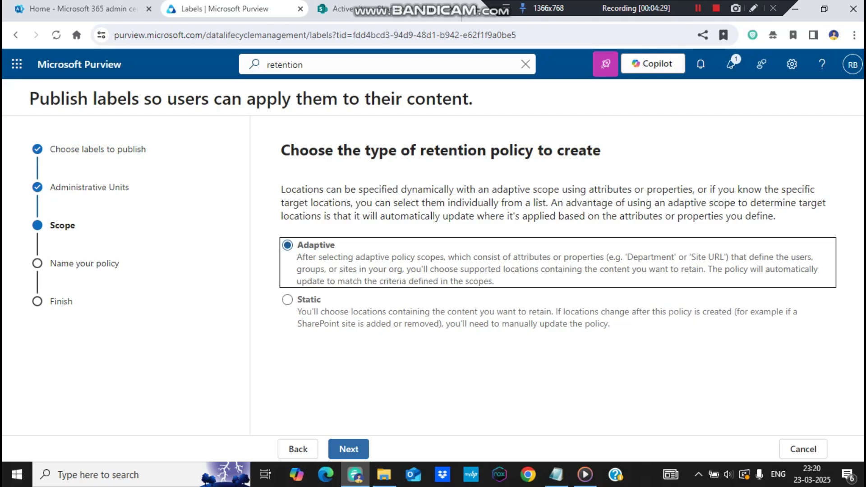
click(288, 299)
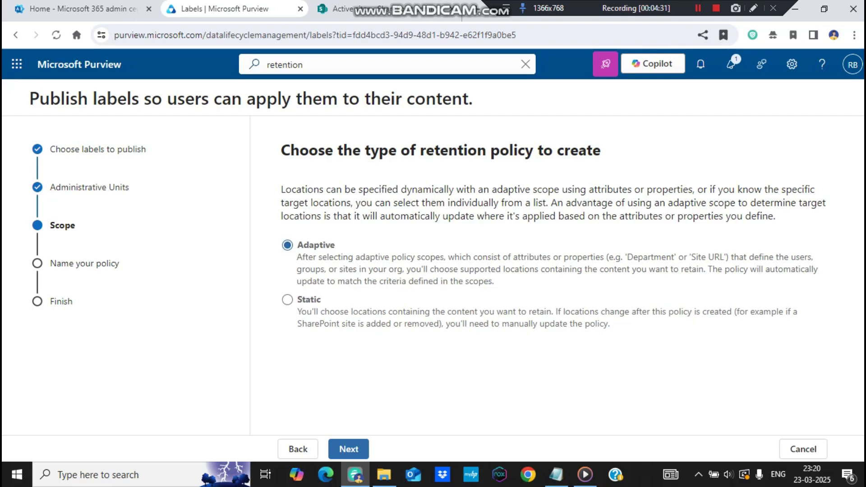
click(348, 449)
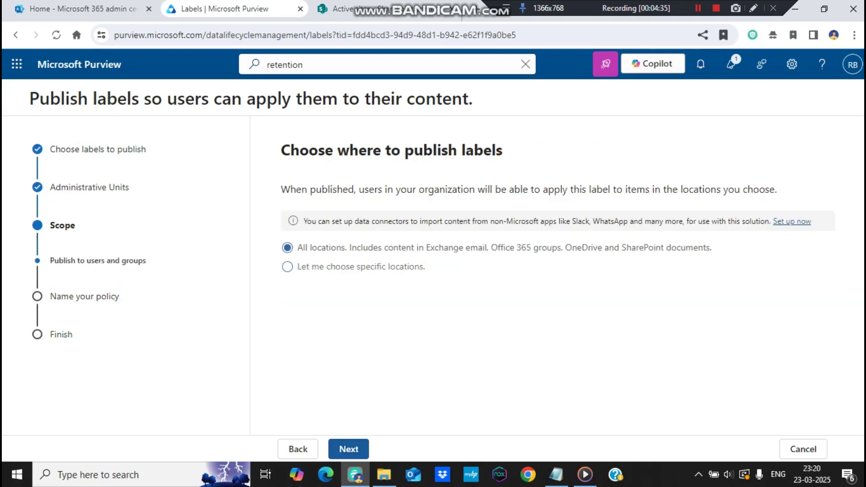
- Publish the label to specific locations, with only SharePoint classic and communication sites turned on
click(287, 266)
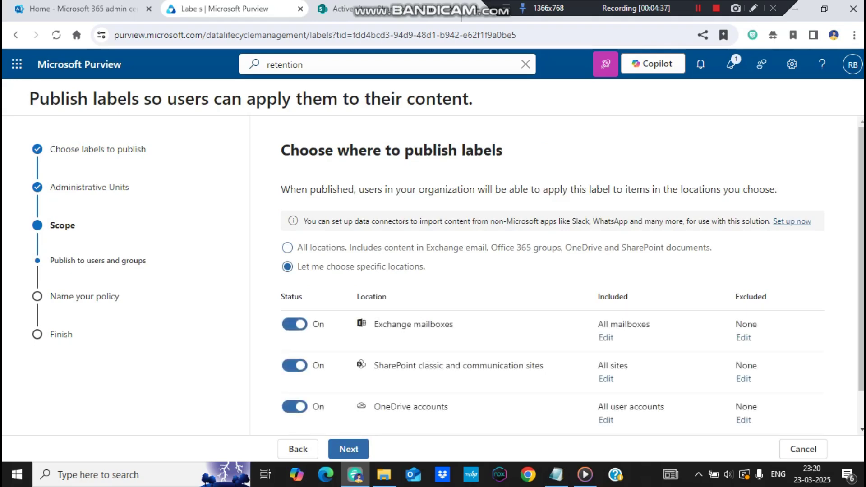
scroll(572, 280, down, 1)
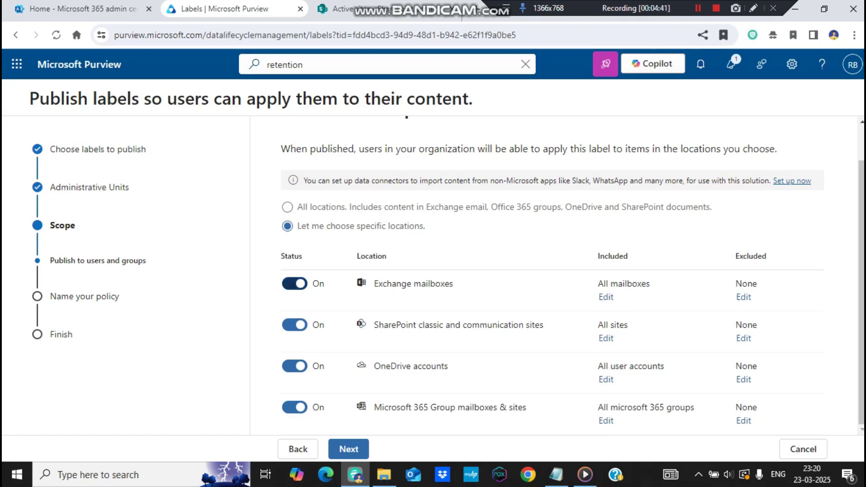
click(295, 284)
click(295, 325)
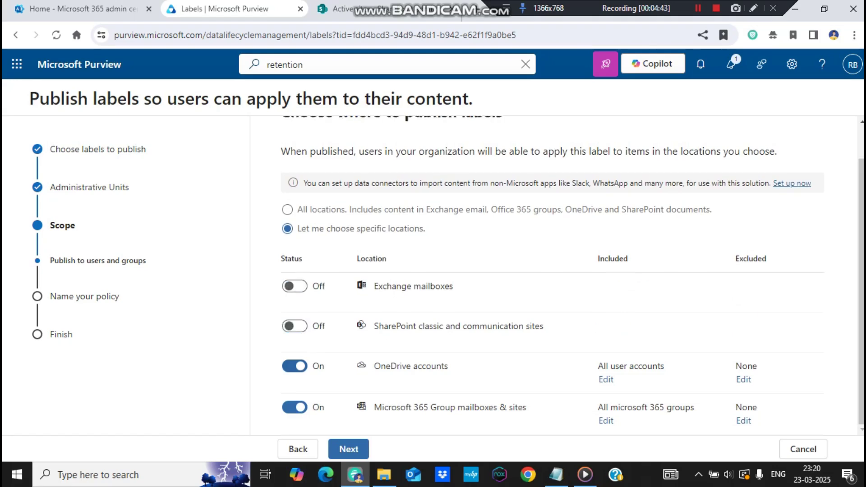
click(295, 367)
click(294, 408)
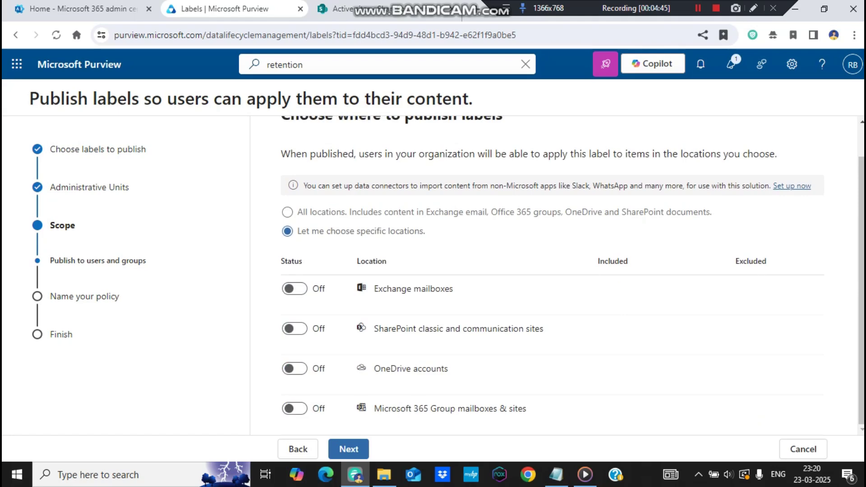
click(294, 328)
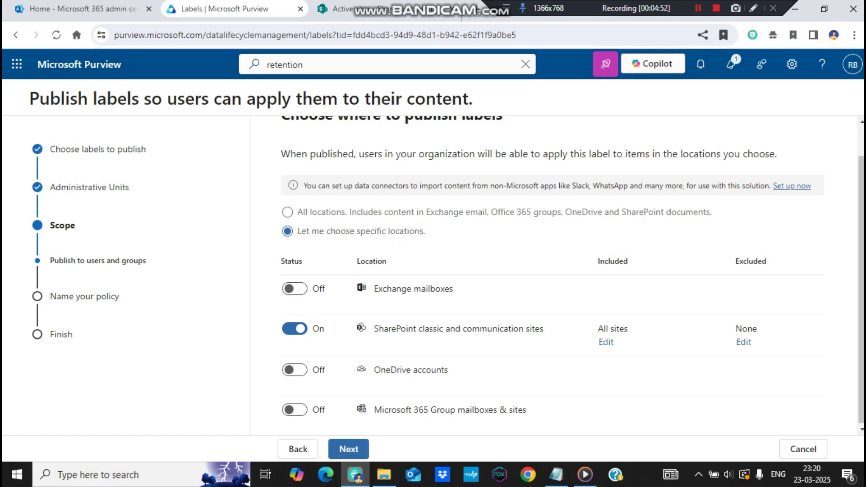
- Check the site picker for included SharePoint sites, cancel it to keep all sites, and accept the publishing locations
triple_click(612, 329)
click(629, 330)
click(606, 341)
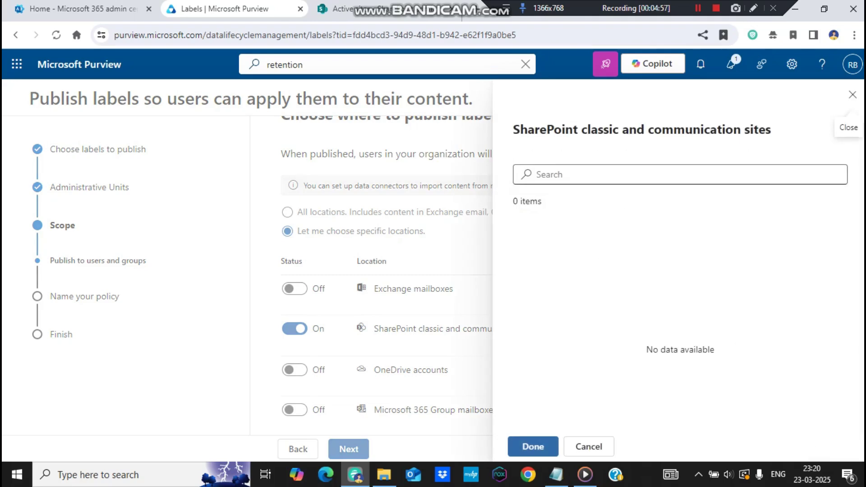
click(589, 447)
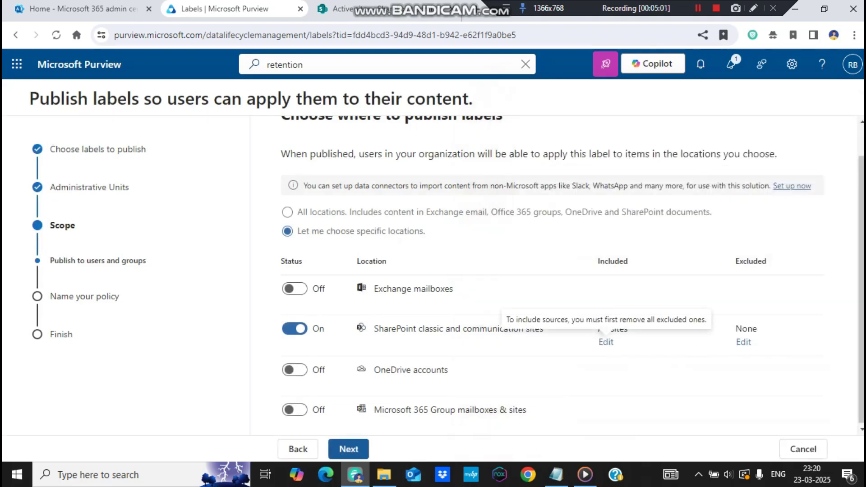
click(348, 449)
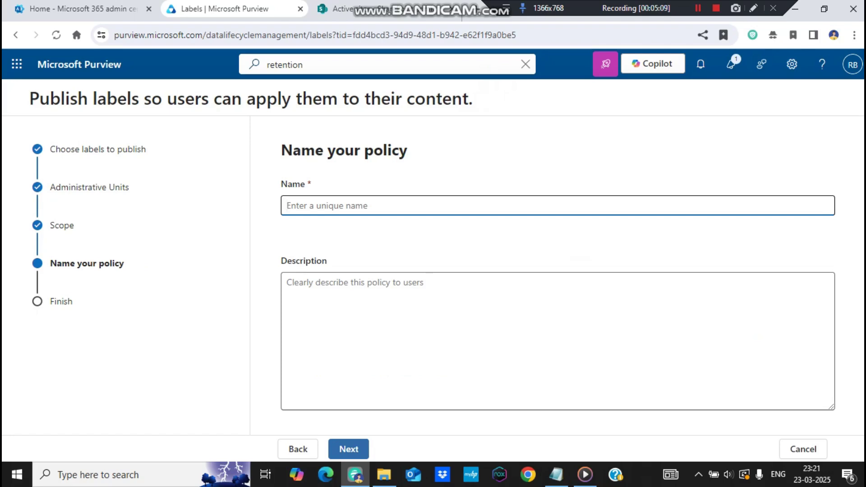
- Name the label policy SPO_Test_Label_publish, leave its description empty, and submit it to publish the label
text(SPO_T)
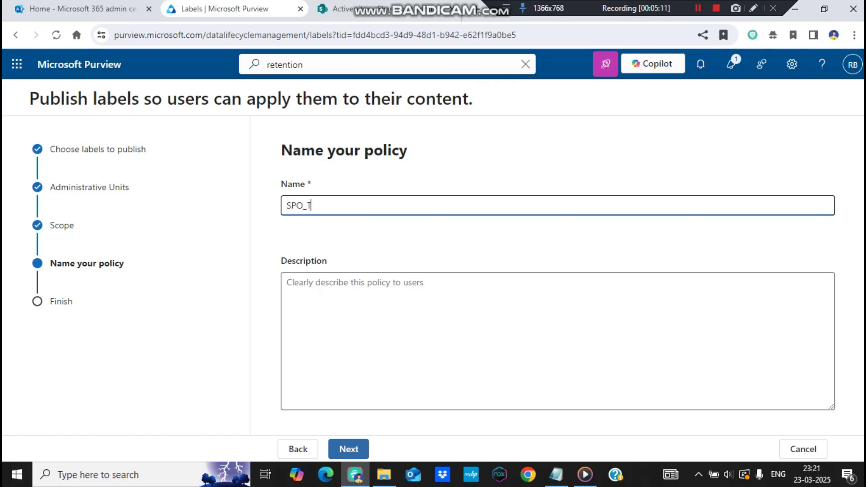
text(est_Label_publish)
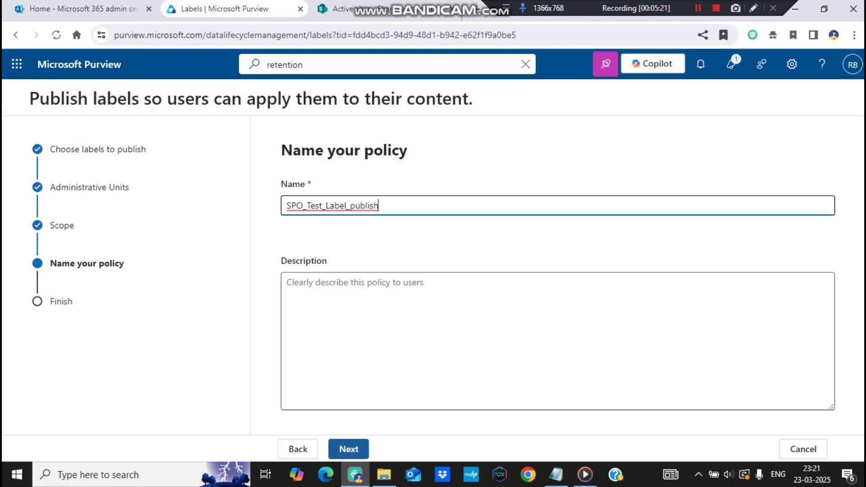
click(348, 448)
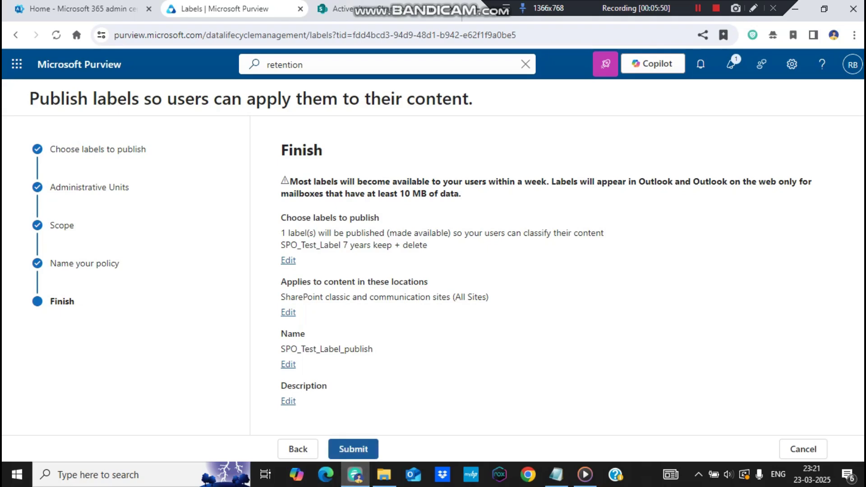
click(353, 449)
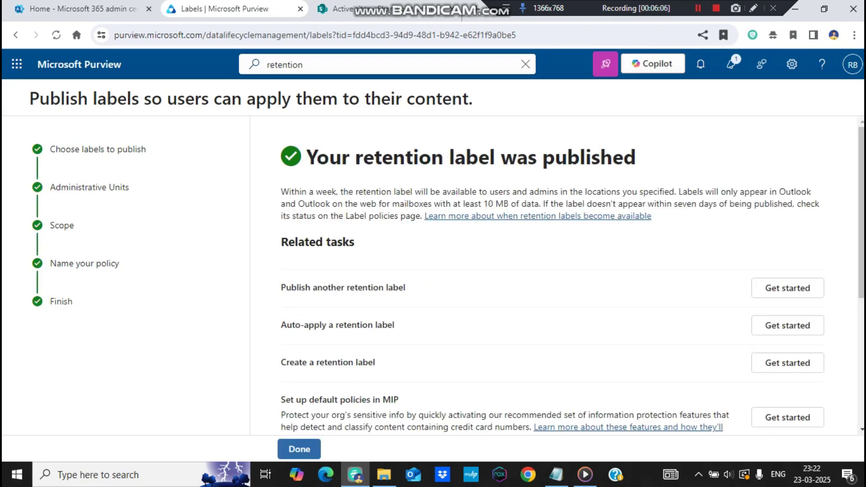
click(298, 449)
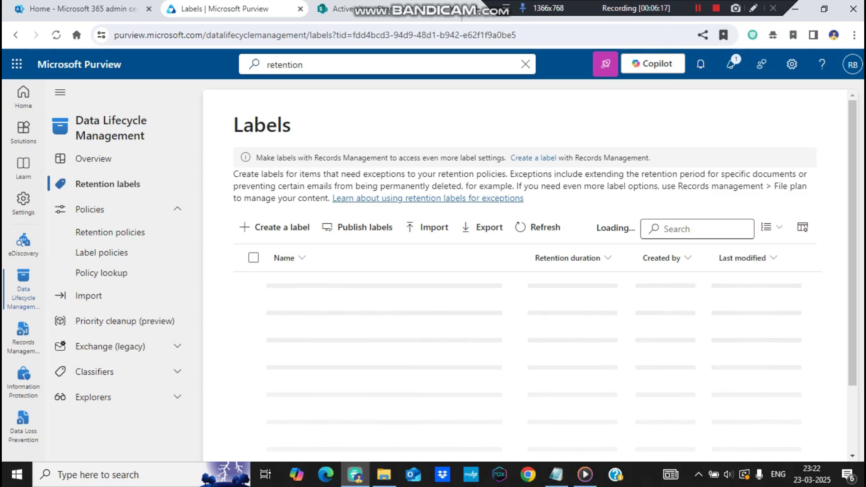
scroll(525, 270, down, 2)
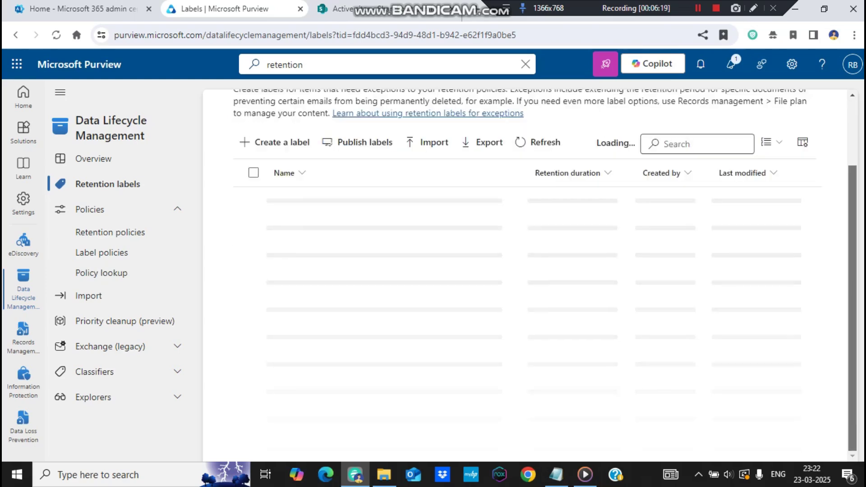
click(698, 7)
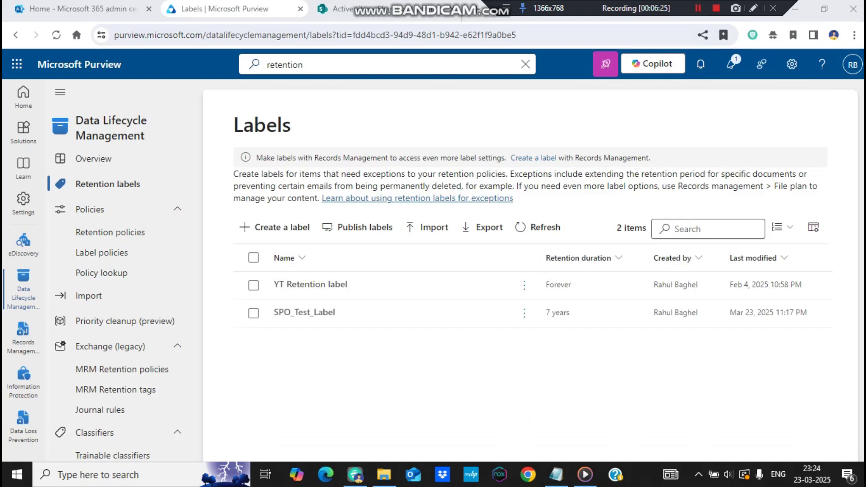
double_click(263, 124)
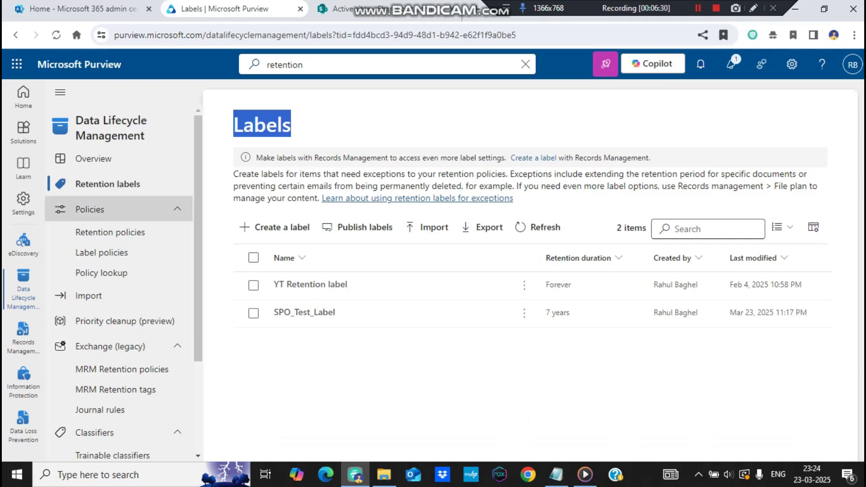
- Check the SPO_Test_Label_publish entry among the label policies and glance at the active sites in the SharePoint admin center
click(102, 252)
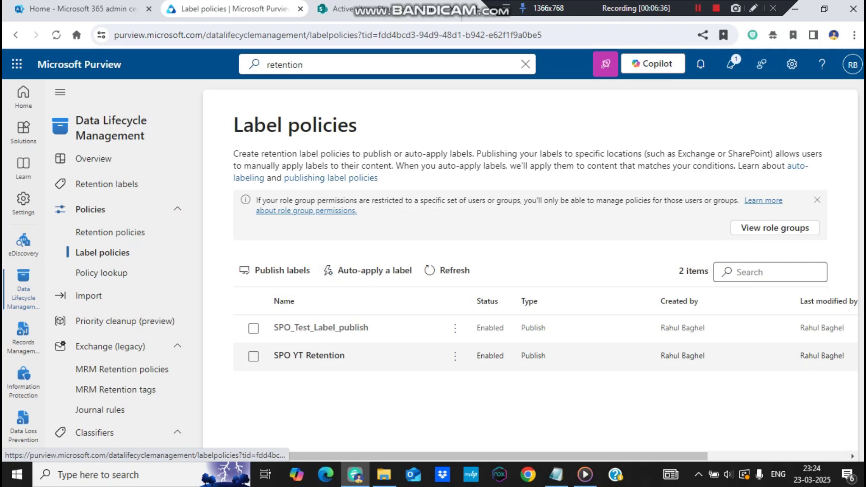
click(253, 328)
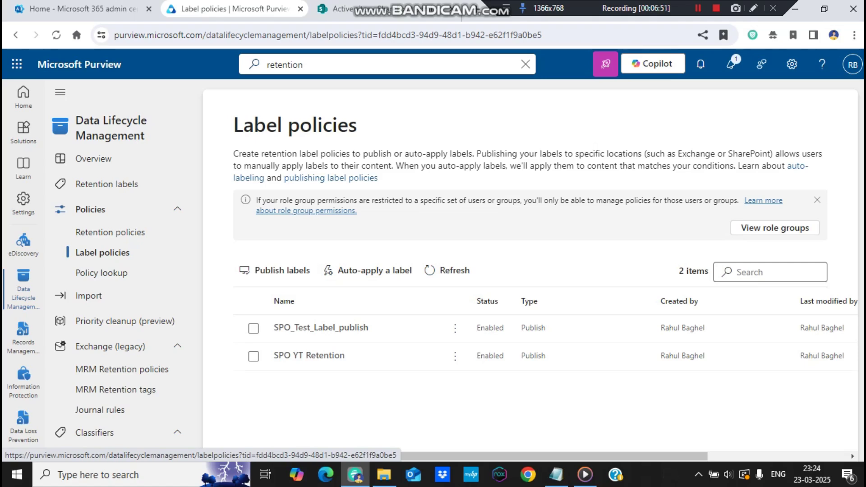
key(ctrl+Tab)
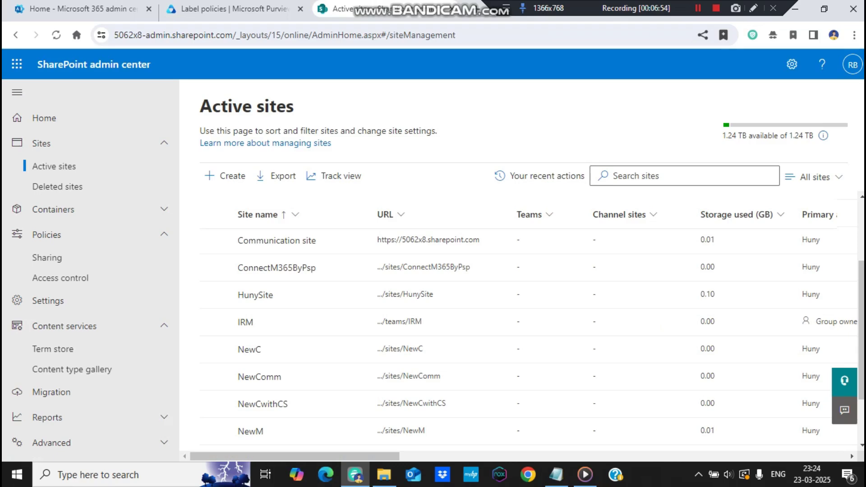
key(ctrl+shift+Tab)
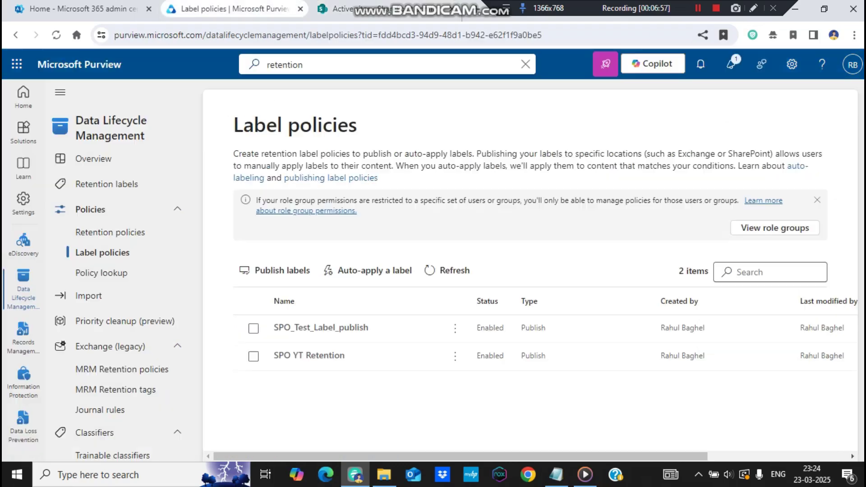